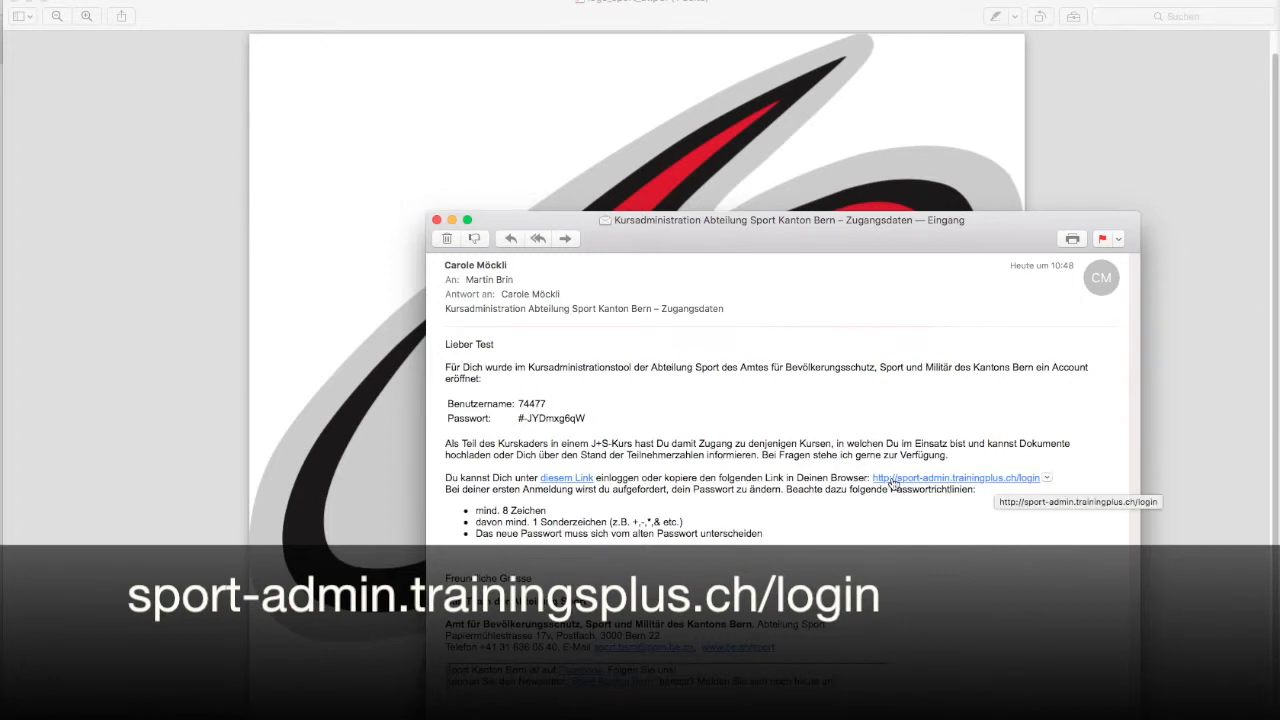
Open the sport-admin.trainingplus.ch login page linked in the e-mail and fill in the username copied from that message.
{"action": "left_click", "coordinate": [892, 479]}
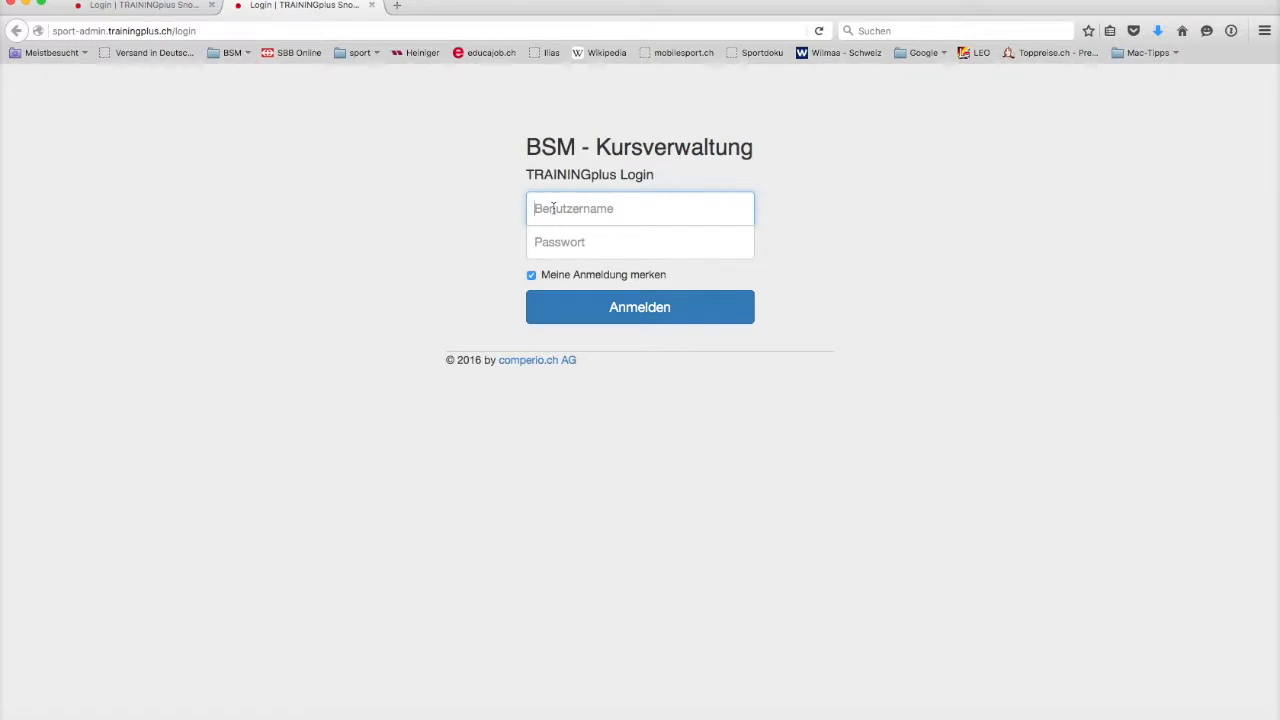
{"action": "key", "text": "super+Tab"}
{"action": "double_click", "coordinate": [527, 404]}
{"action": "key", "text": "super+c"}
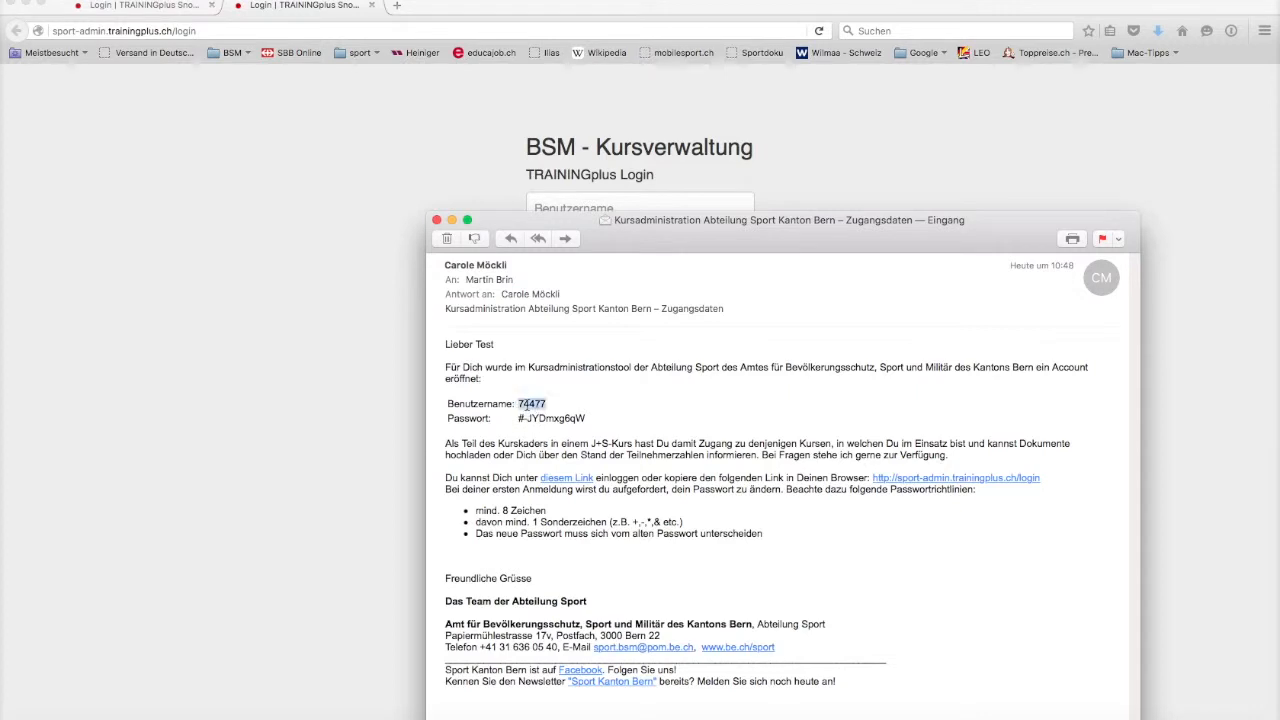
{"action": "left_click", "coordinate": [575, 206]}
{"action": "key", "text": "super+v"}
{"action": "key", "text": "Tab"}
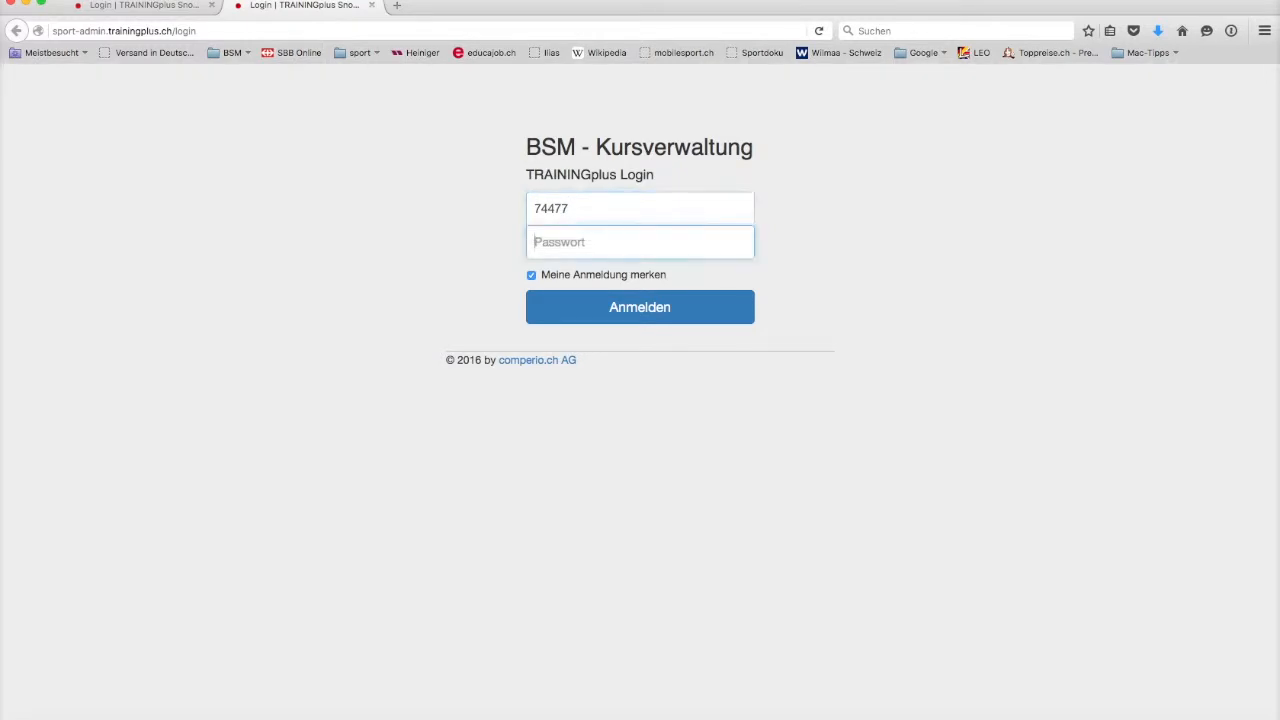
Copy the initial password from the e-mail into the login form's password field and log in.
{"action": "key", "text": "super+Tab"}
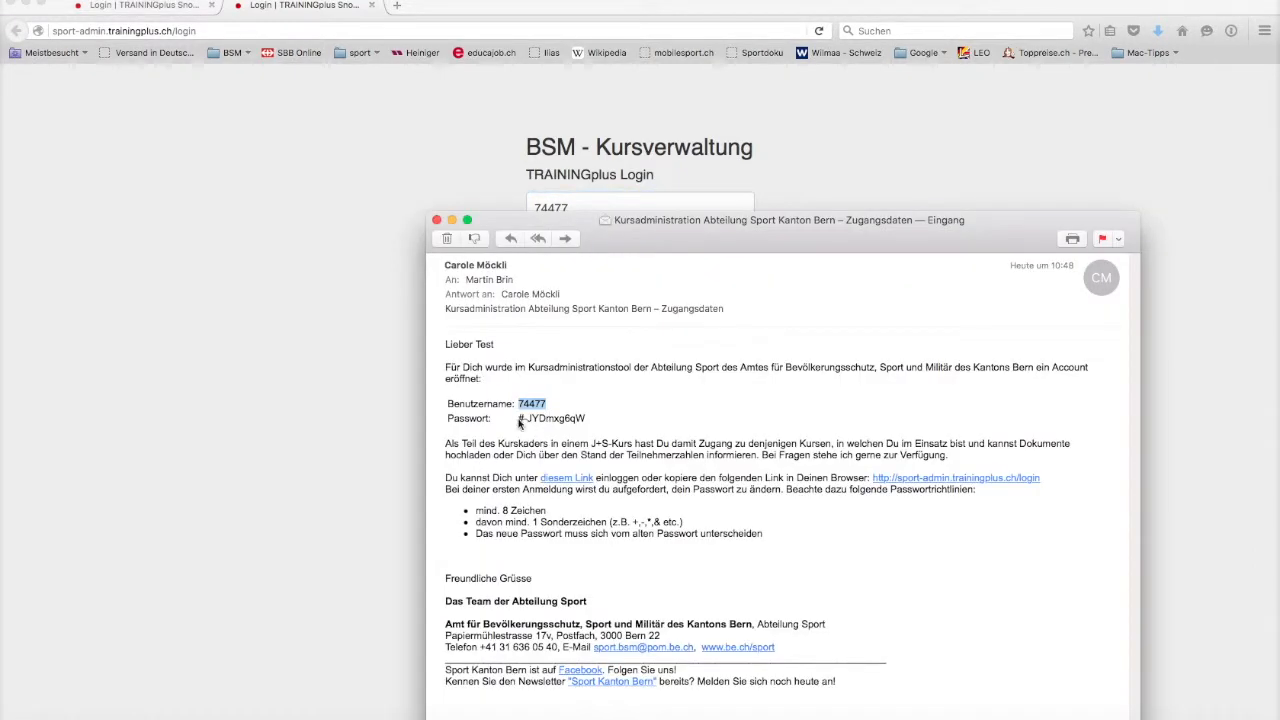
{"action": "left_click_drag", "start_coordinate": [518, 418], "coordinate": [585, 419]}
{"action": "key", "text": "super+c"}
{"action": "key", "text": "super+Tab"}
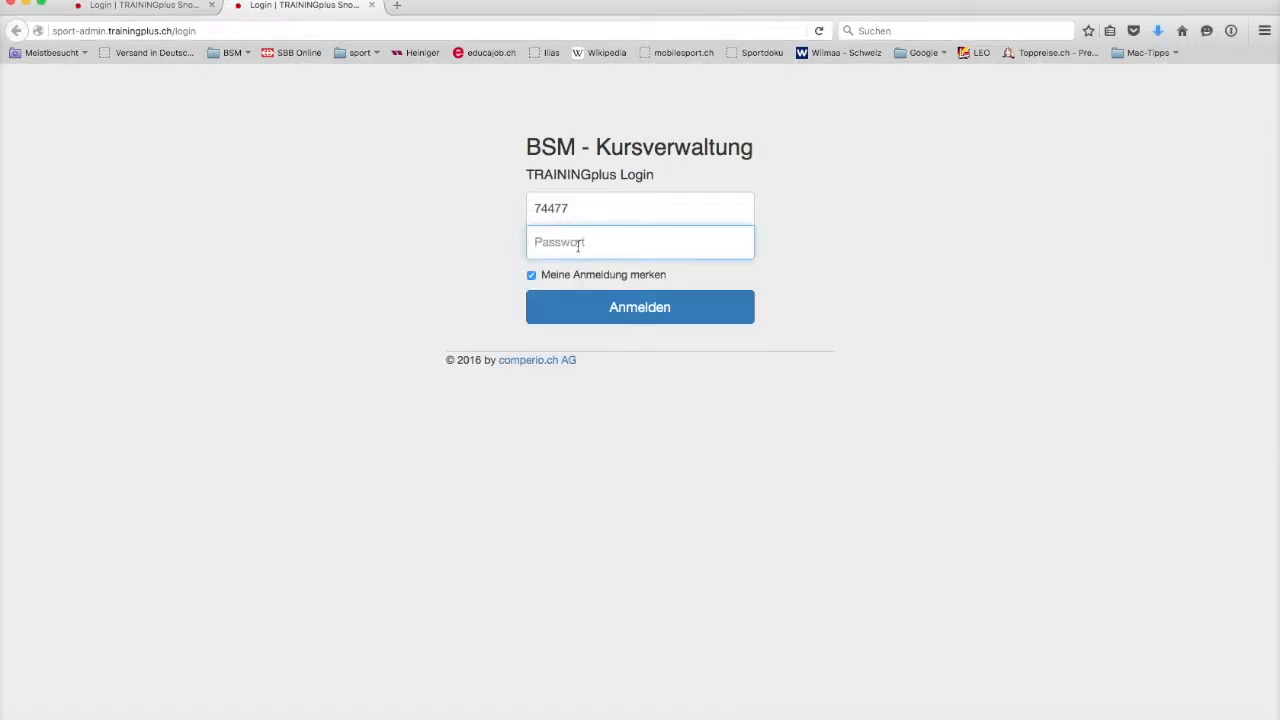
{"action": "key", "text": "super+v"}
{"action": "left_click", "coordinate": [624, 315]}
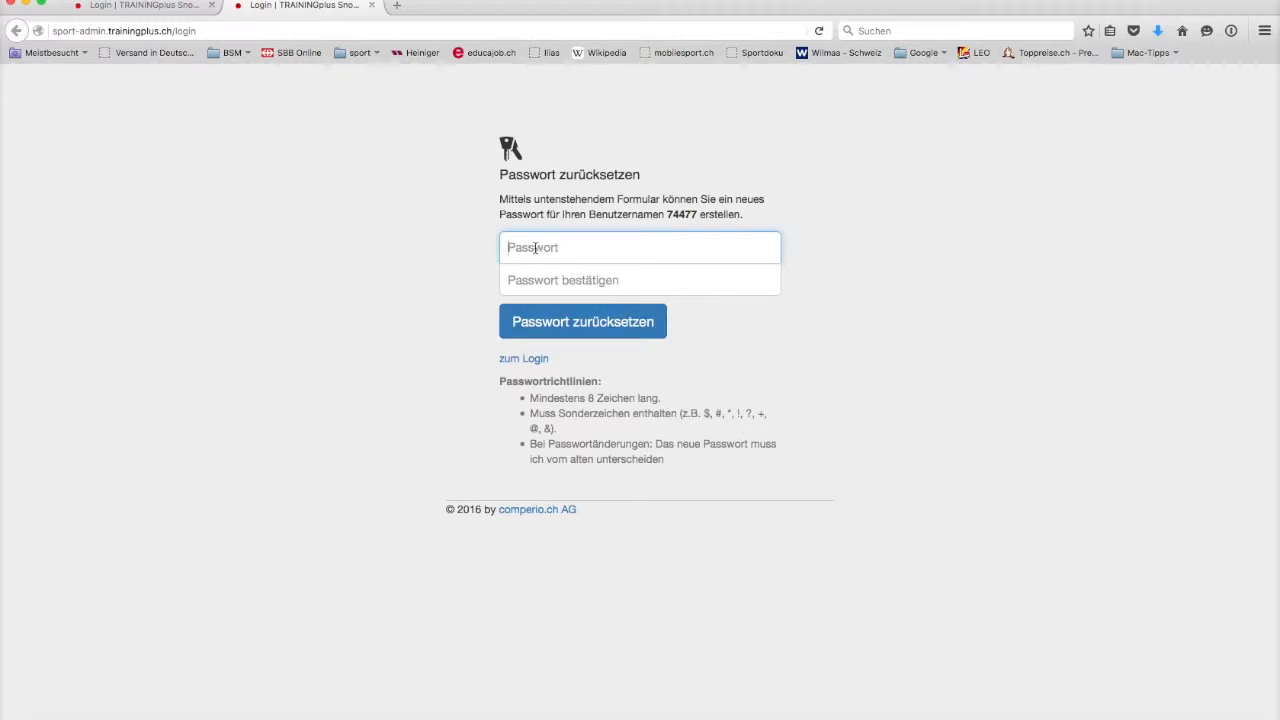
Enter a new account password, repeat it in the confirmation field, and submit the password reset.
{"action": "type", "text": "•••••••••••"}
{"action": "key", "text": "Tab"}
{"action": "type", "text": "•"}
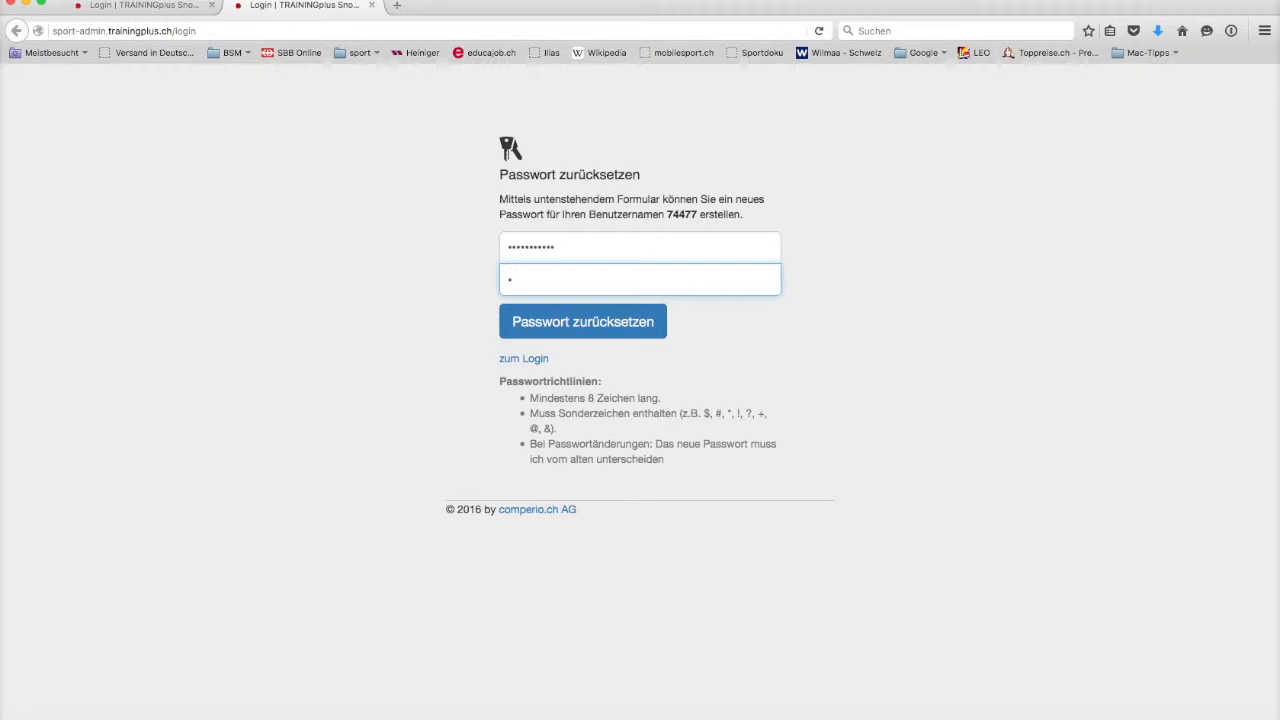
{"action": "type", "text": "••••••••••"}
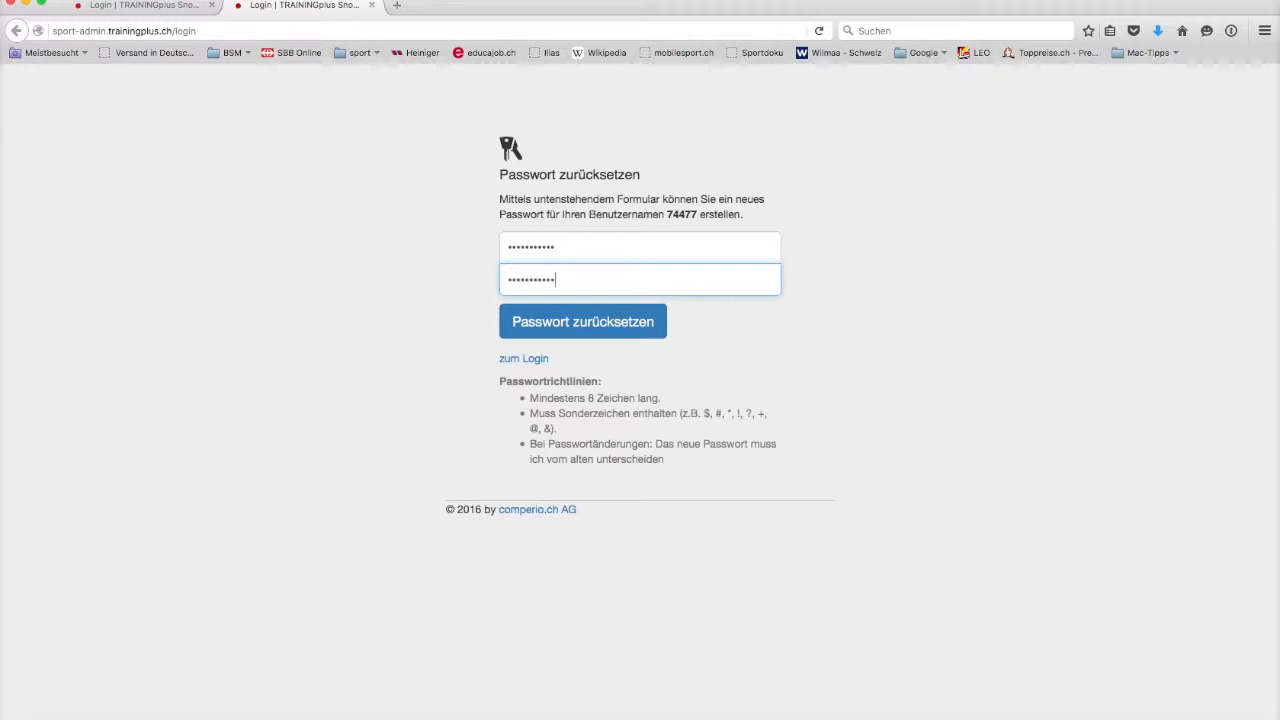
{"action": "left_click", "coordinate": [569, 328]}
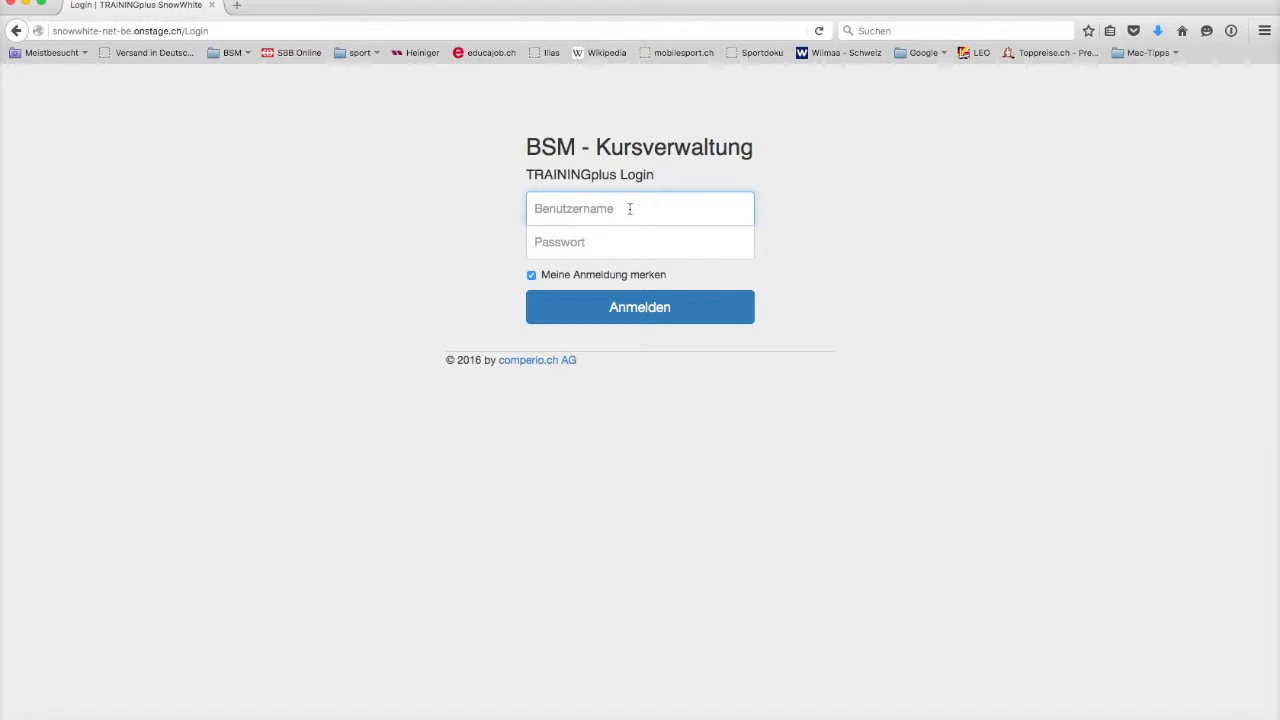
Log in to the course administration with the username and the new account password.
{"action": "type", "text": "74"}
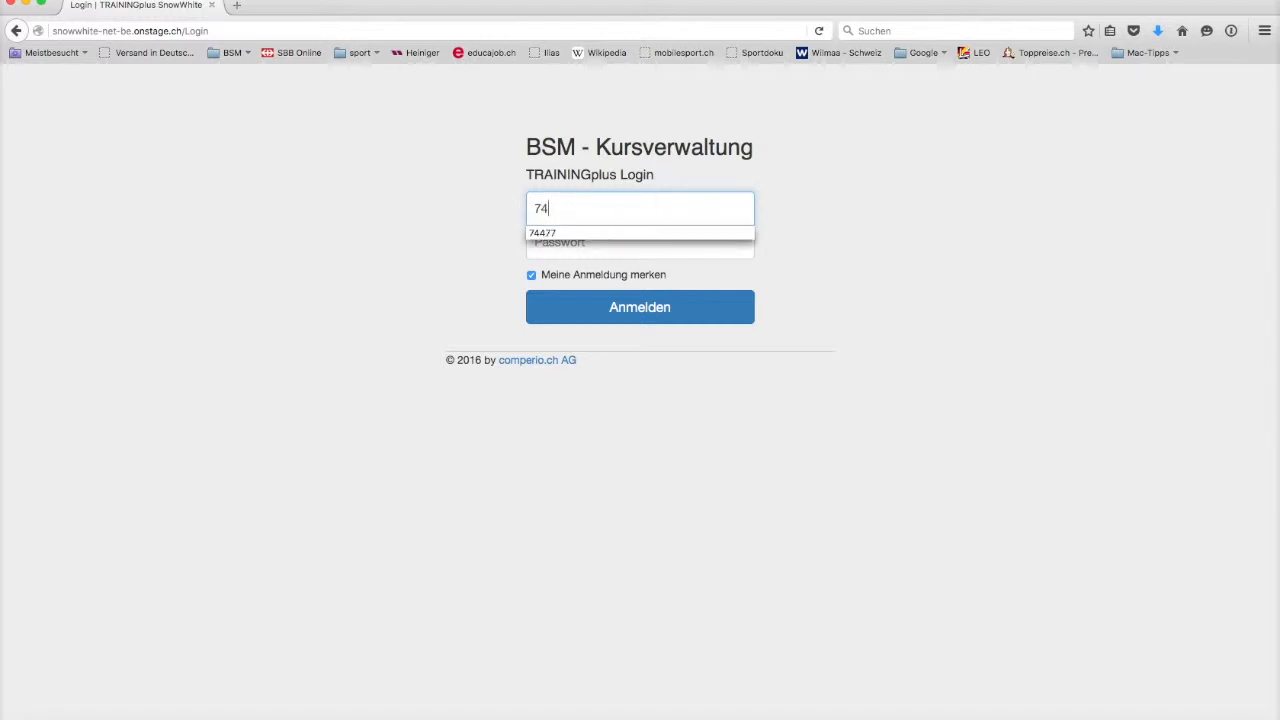
{"action": "key", "text": "Down"}
{"action": "key", "text": "Tab"}
{"action": "type", "text": "••••••••••"}
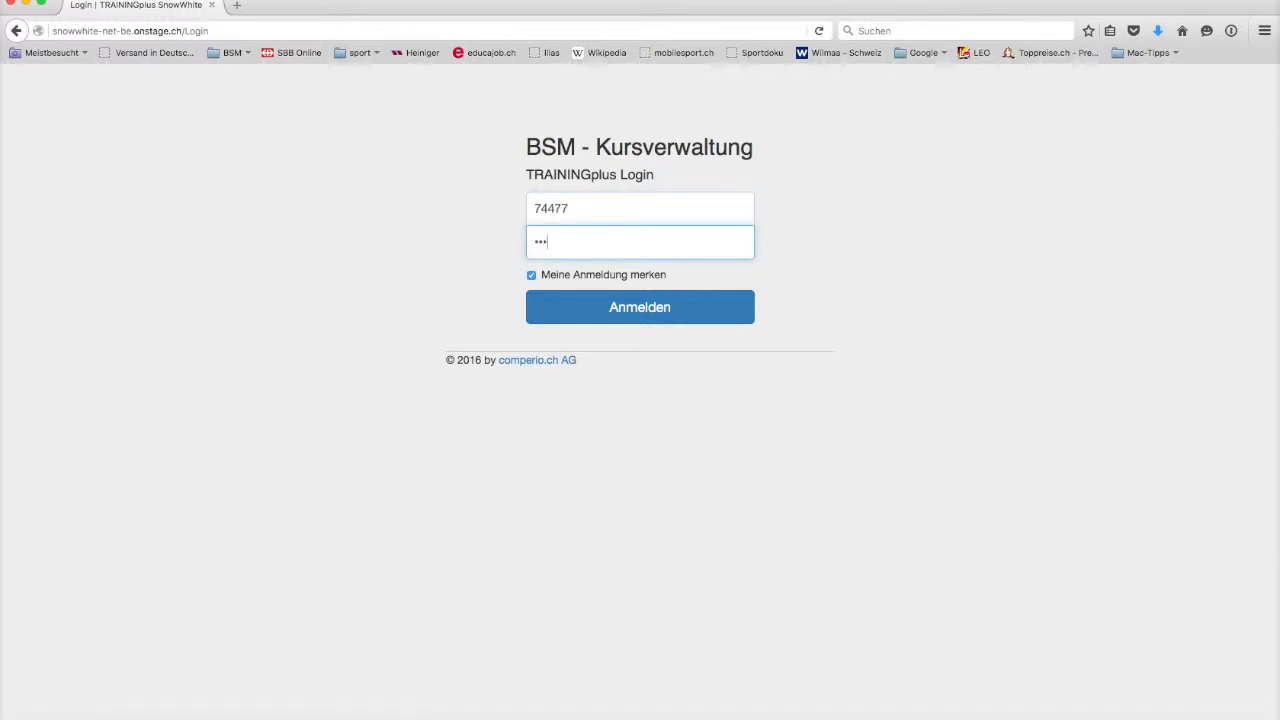
{"action": "type", "text": "•"}
{"action": "key", "text": "Return"}
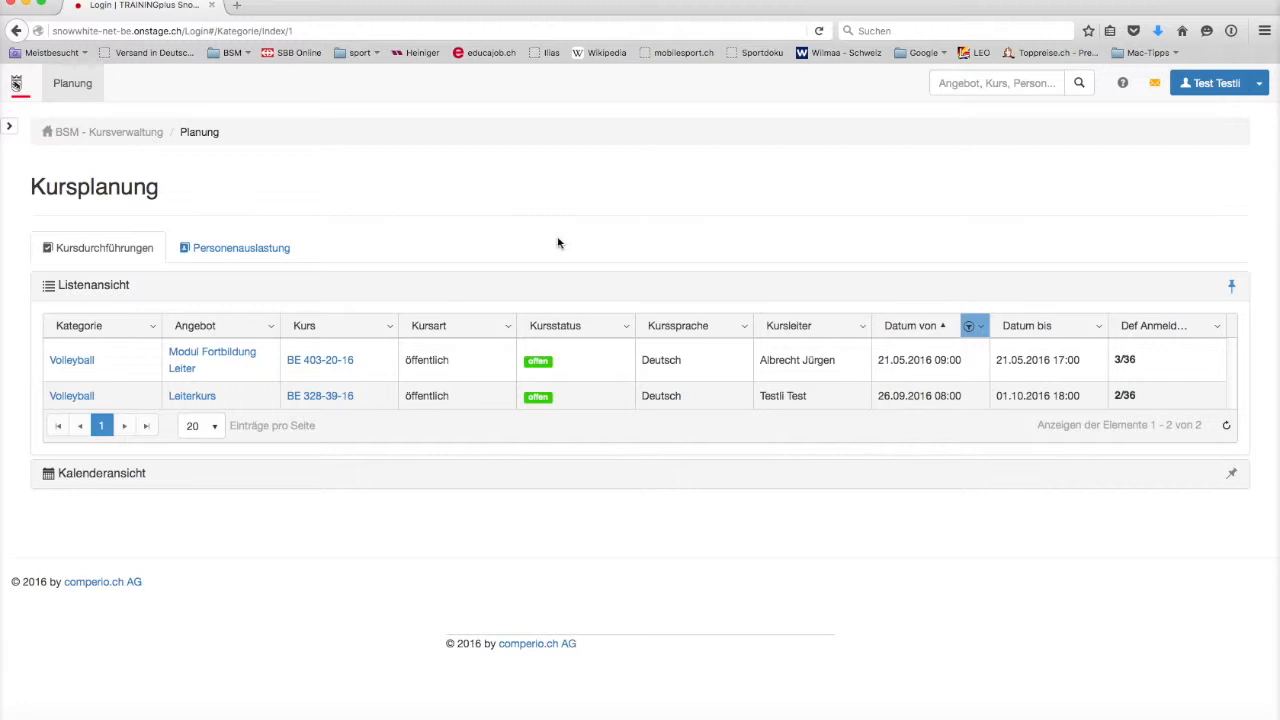
{"action": "left_click", "coordinate": [1259, 86]}
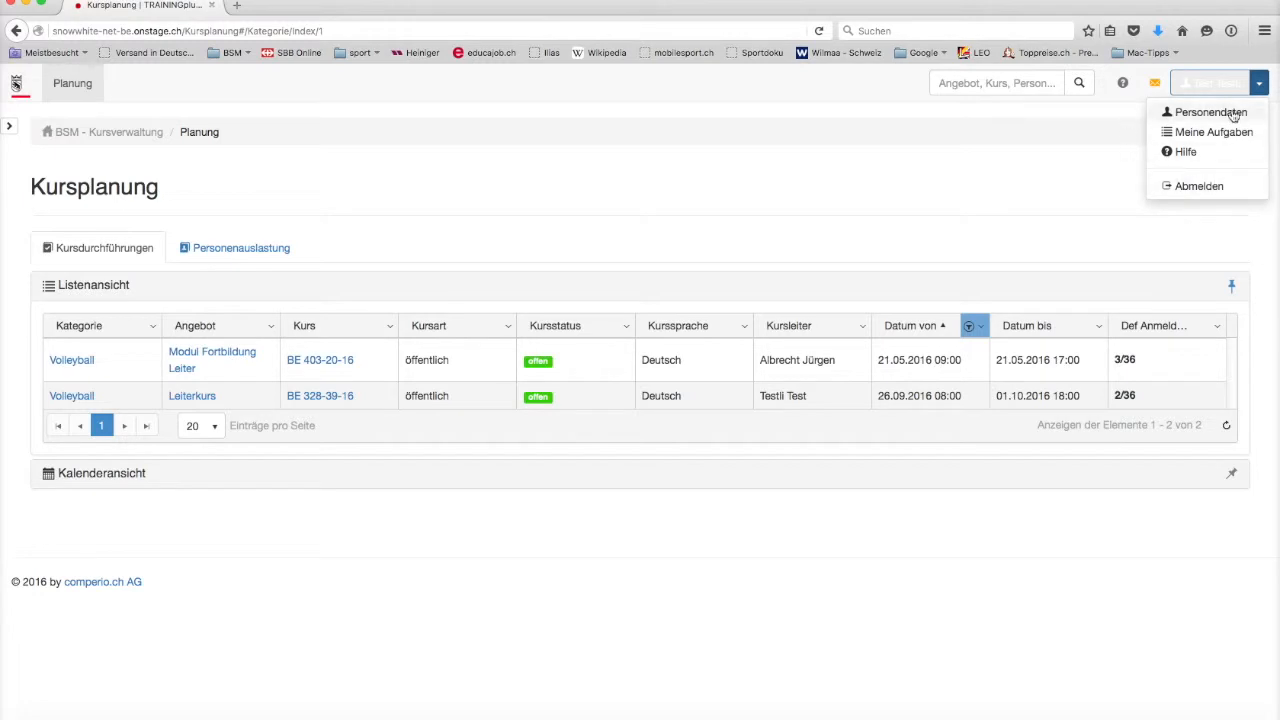
{"action": "left_click", "coordinate": [565, 174]}
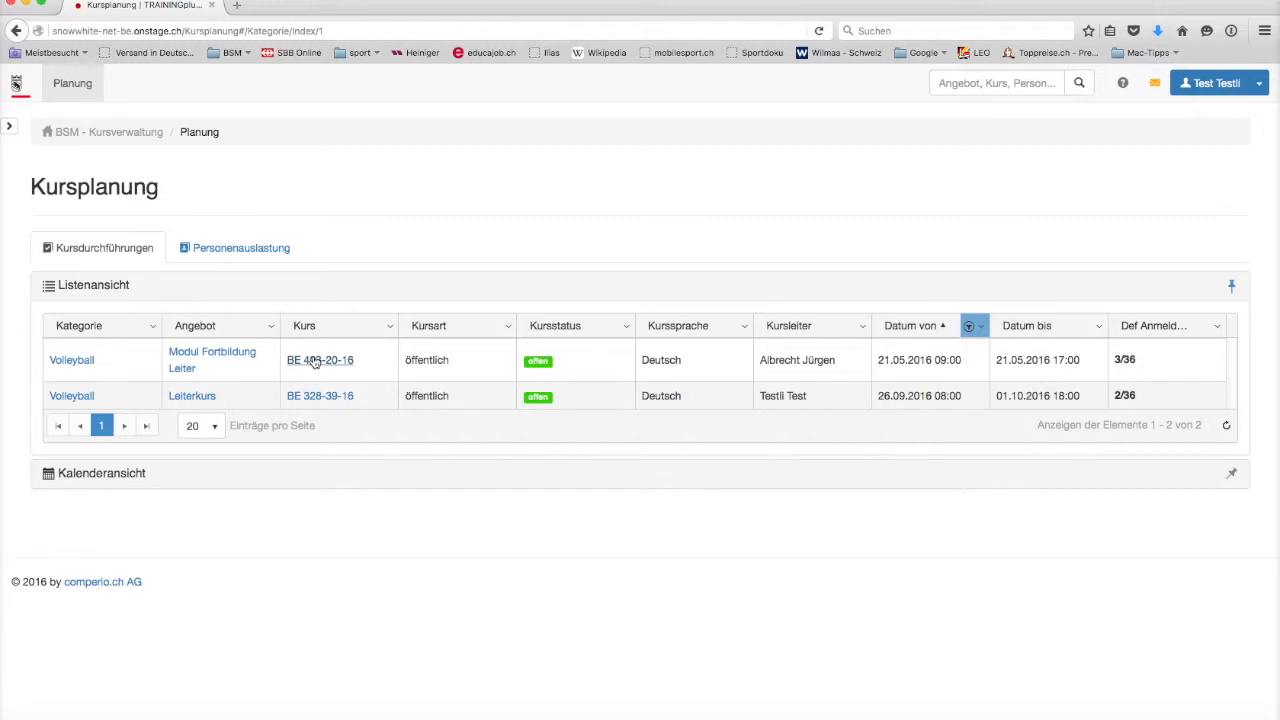
Open course BE 403-20-16 and review its basic settings, from course staff and status to price classes and remarks.
{"action": "left_click", "coordinate": [314, 362]}
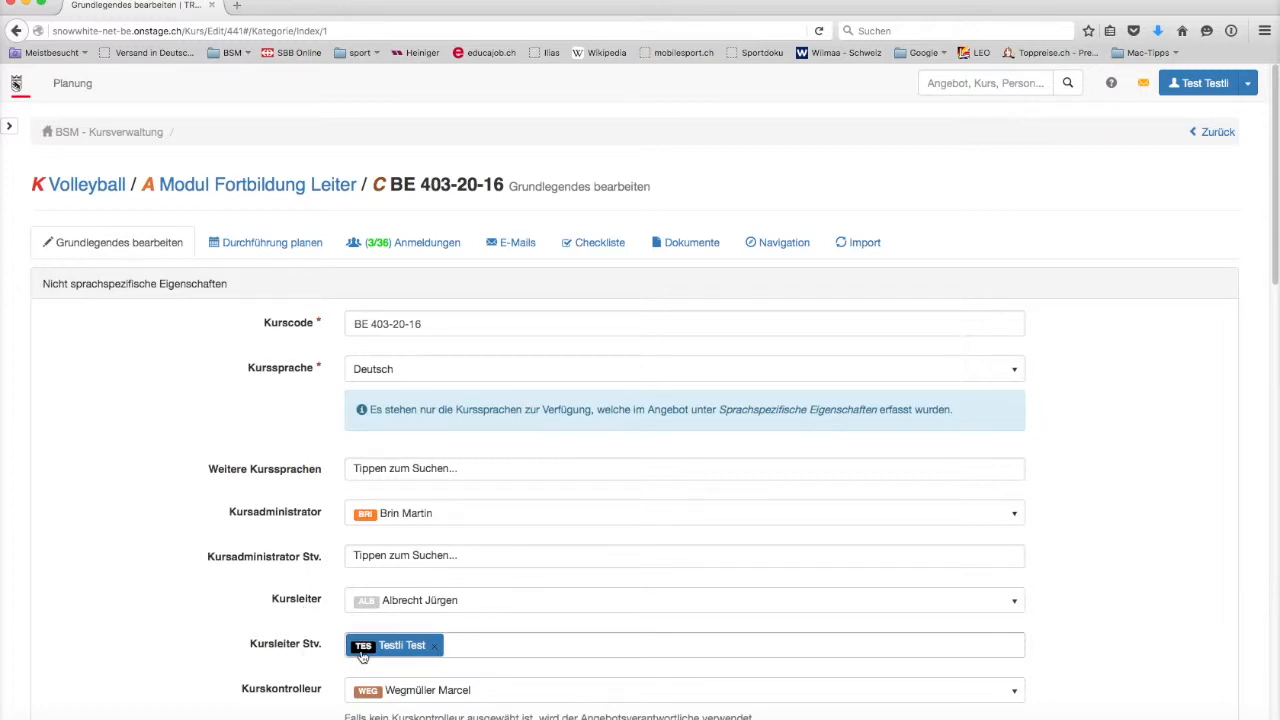
{"action": "scroll", "coordinate": [471, 655], "scroll_direction": "down", "scroll_amount": 5}
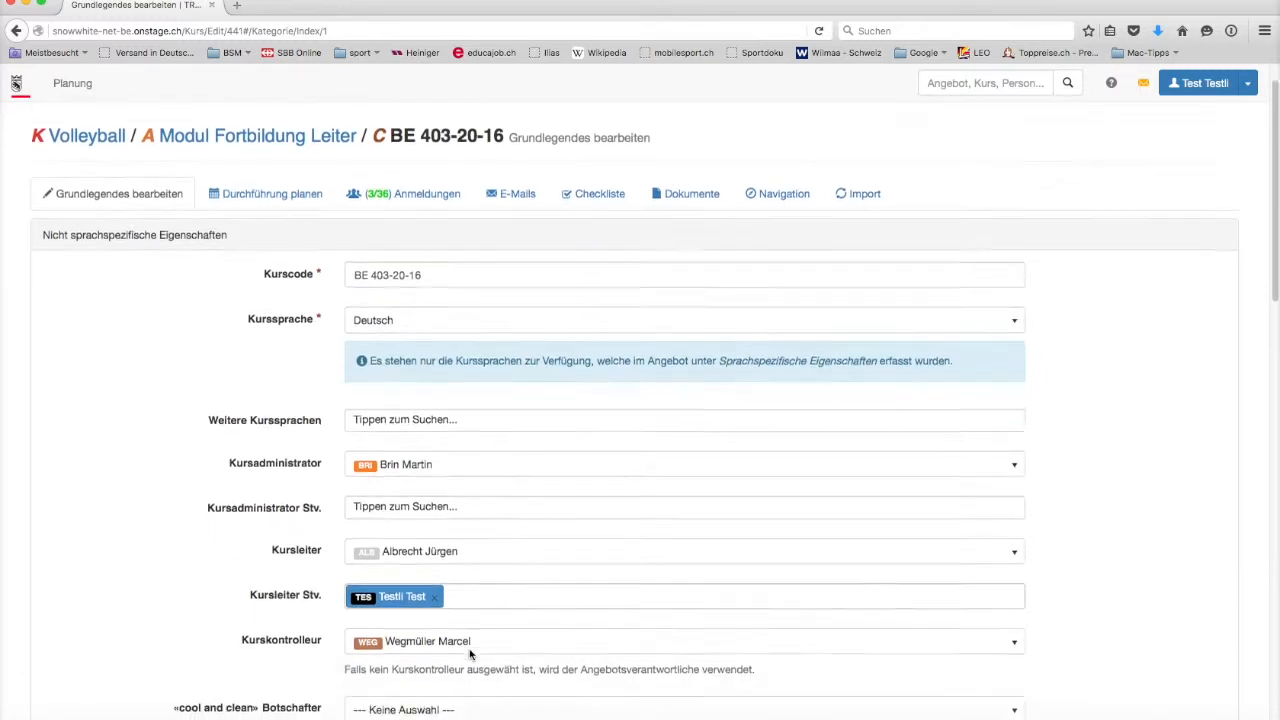
{"action": "scroll", "coordinate": [471, 655], "scroll_direction": "down", "scroll_amount": 5}
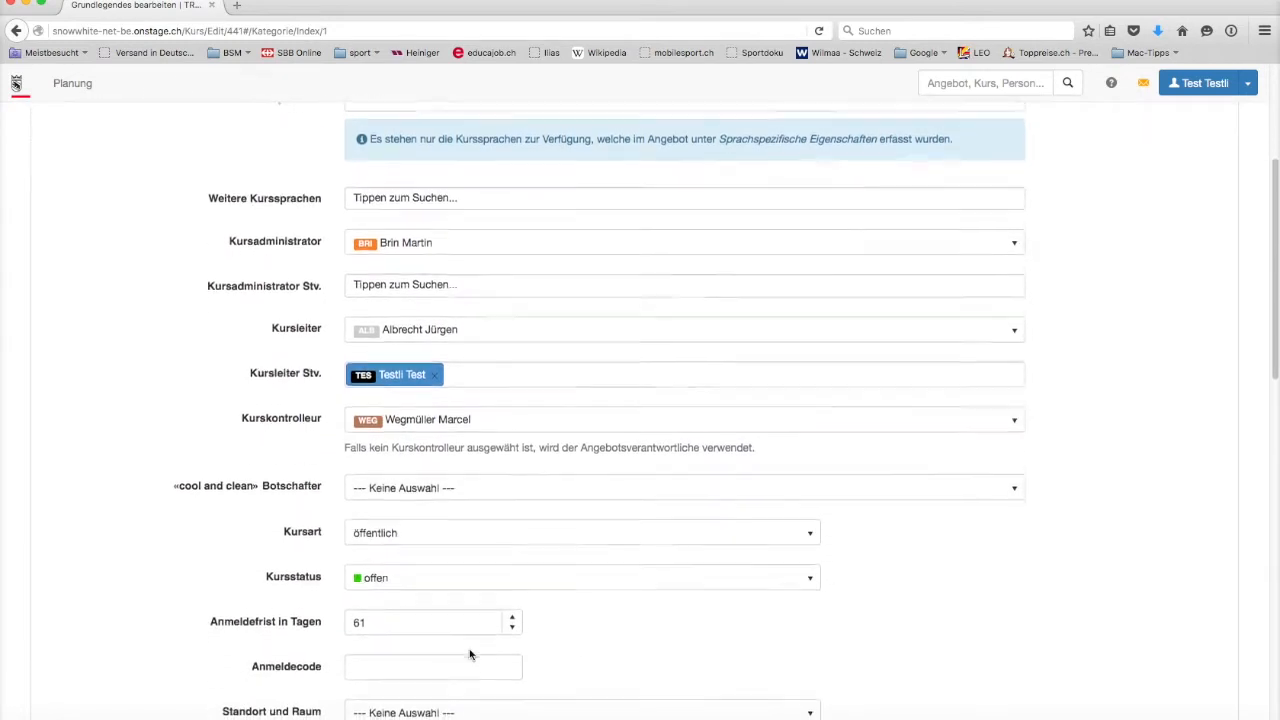
{"action": "scroll", "coordinate": [471, 654], "scroll_direction": "down", "scroll_amount": 1}
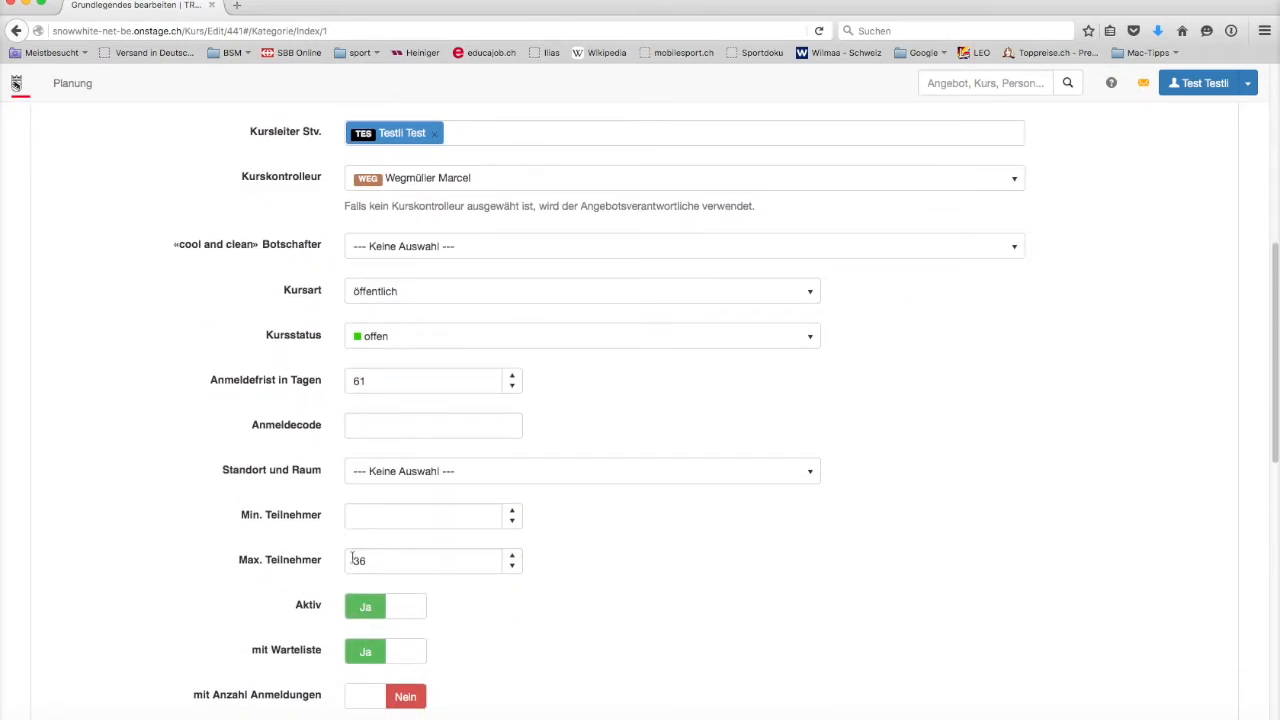
{"action": "scroll", "coordinate": [563, 599], "scroll_direction": "down", "scroll_amount": 7}
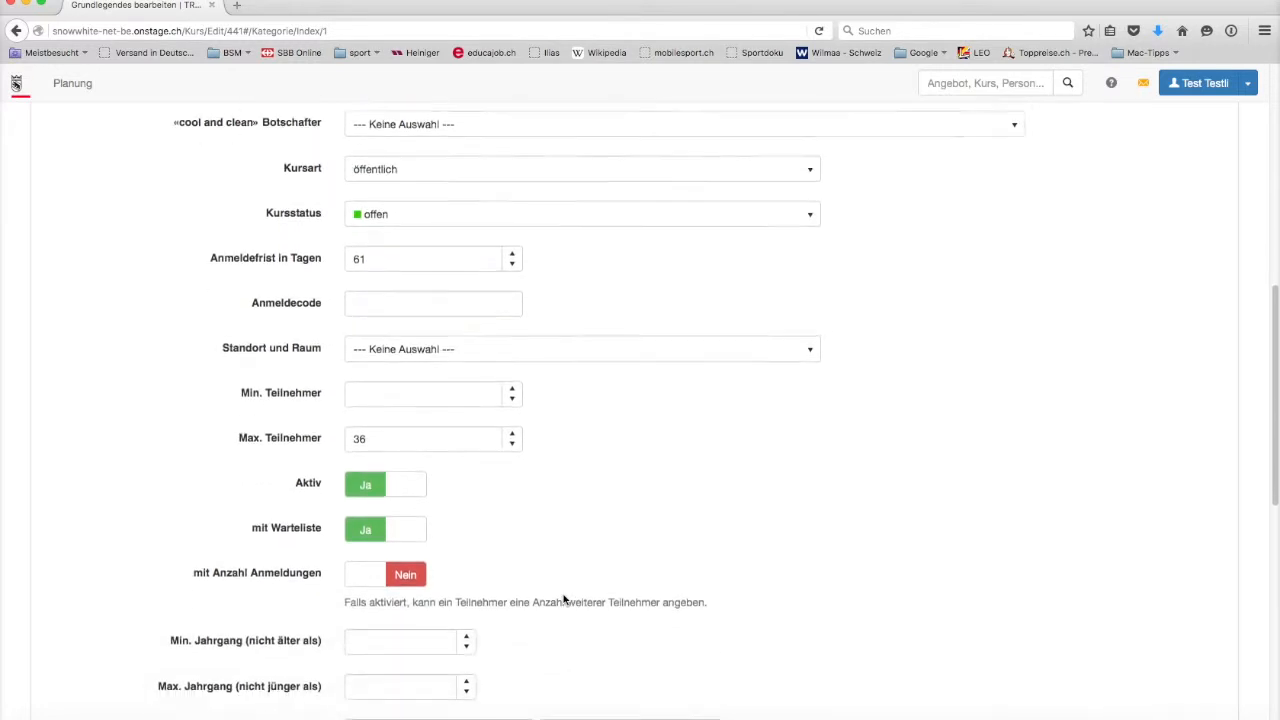
{"action": "scroll", "coordinate": [563, 599], "scroll_direction": "down", "scroll_amount": 1}
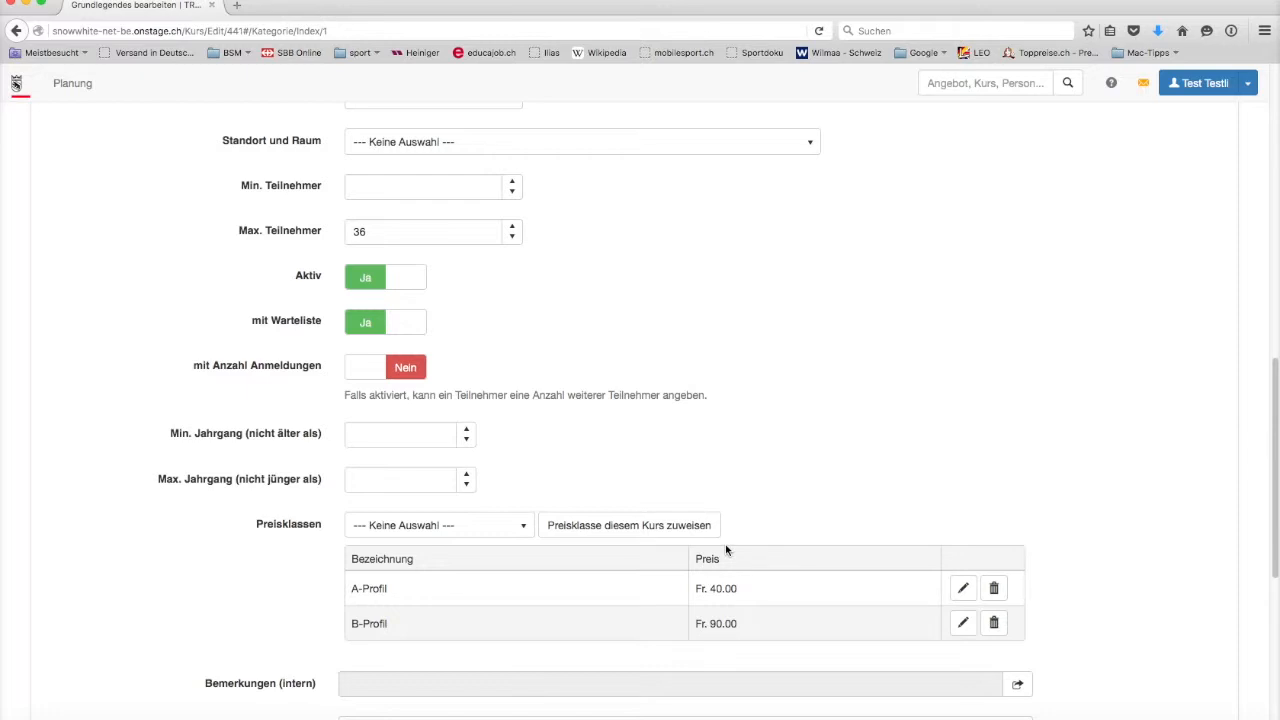
{"action": "scroll", "coordinate": [725, 544], "scroll_direction": "down", "scroll_amount": 6}
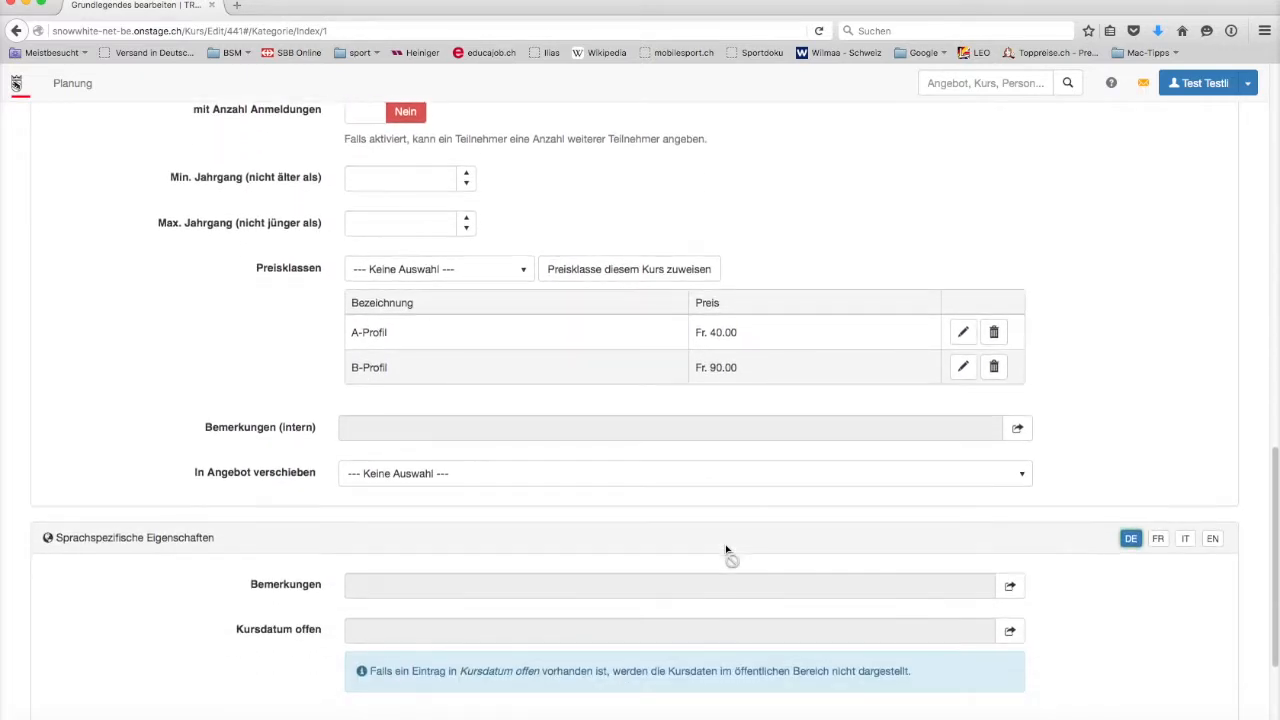
{"action": "scroll", "coordinate": [726, 549], "scroll_direction": "down", "scroll_amount": 2}
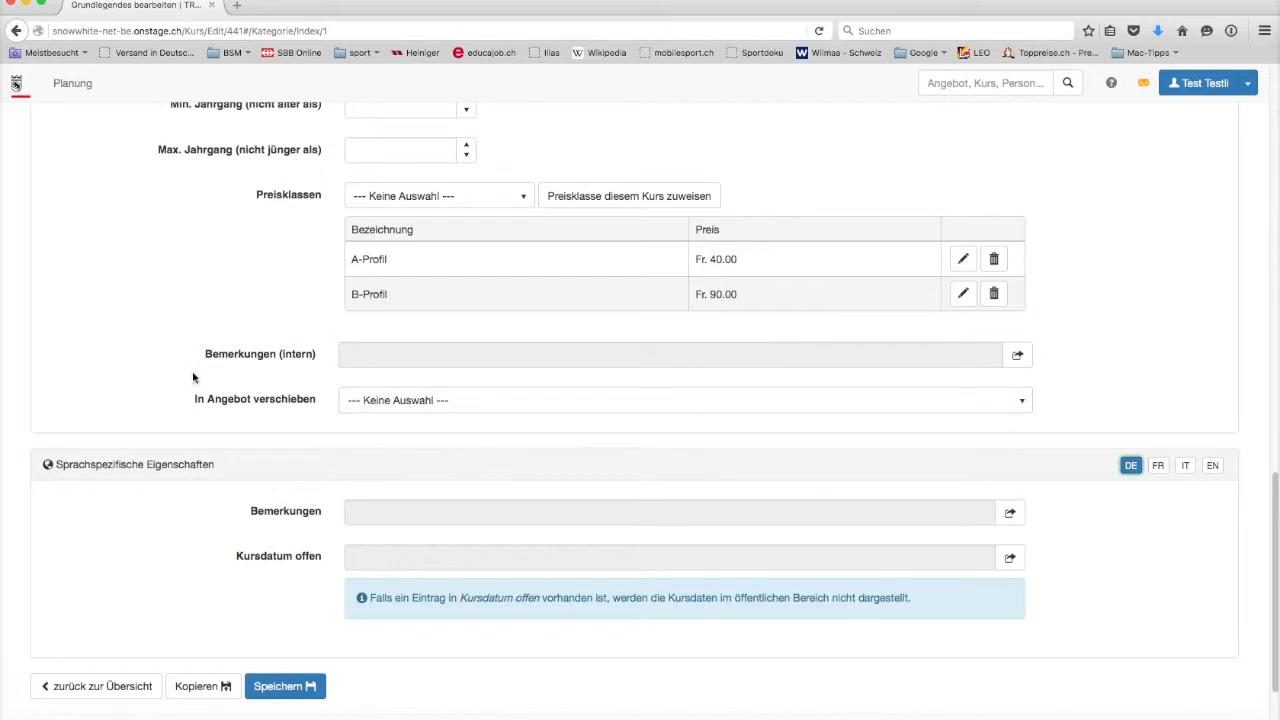
Inspect the Bemerkungen (intern) editor without entering anything, and mark the Bemerkungen field under the language-specific properties.
{"action": "left_click_drag", "start_coordinate": [207, 356], "coordinate": [317, 365]}
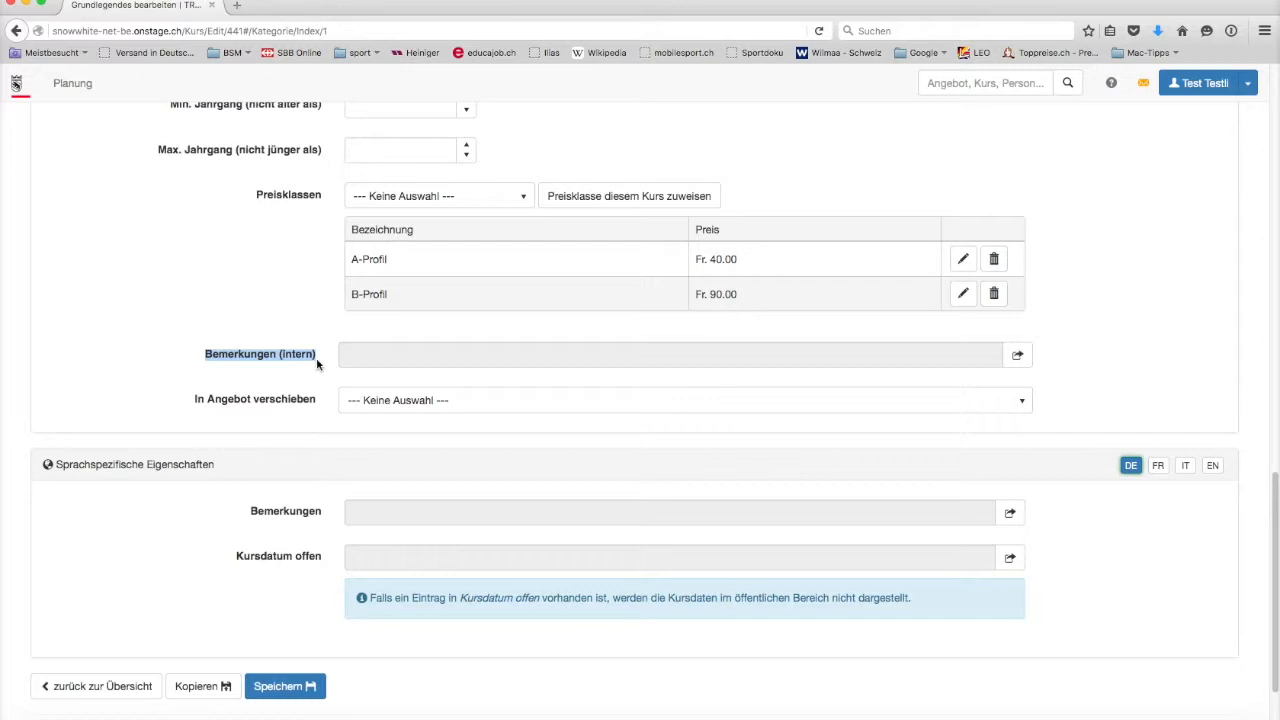
{"action": "left_click_drag", "start_coordinate": [317, 365], "coordinate": [1151, 343]}
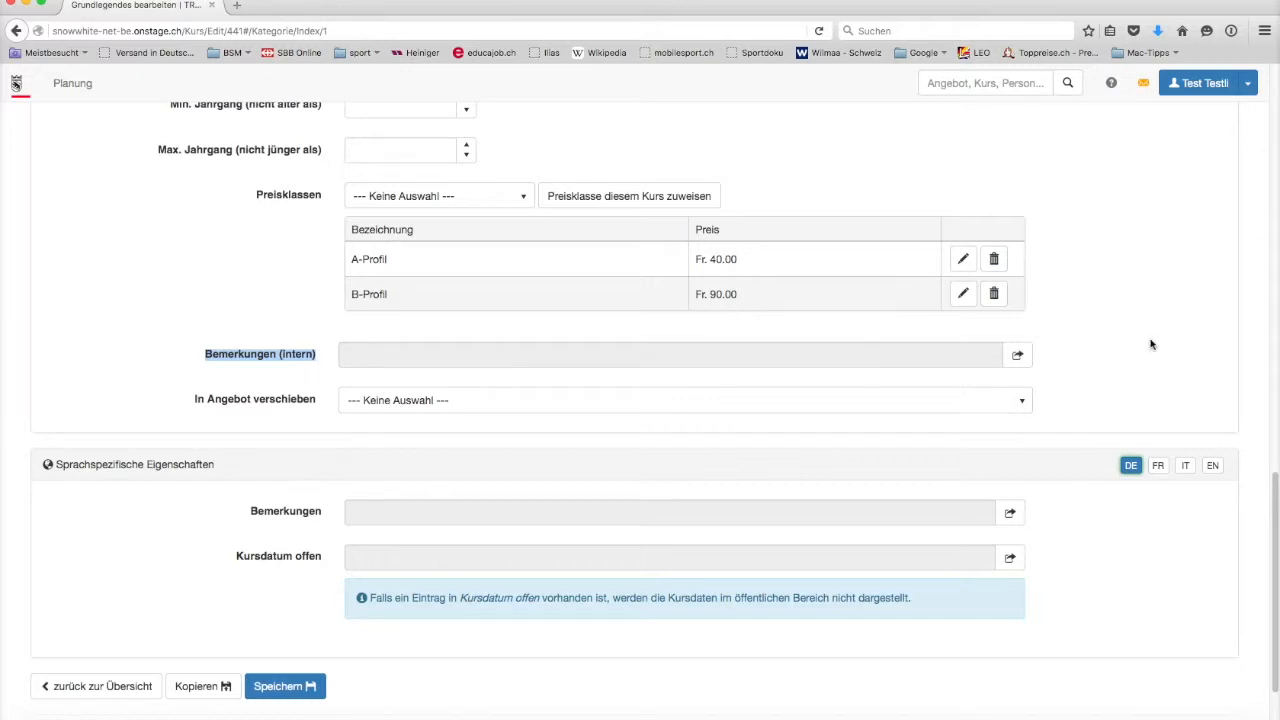
{"action": "left_click", "coordinate": [1015, 358]}
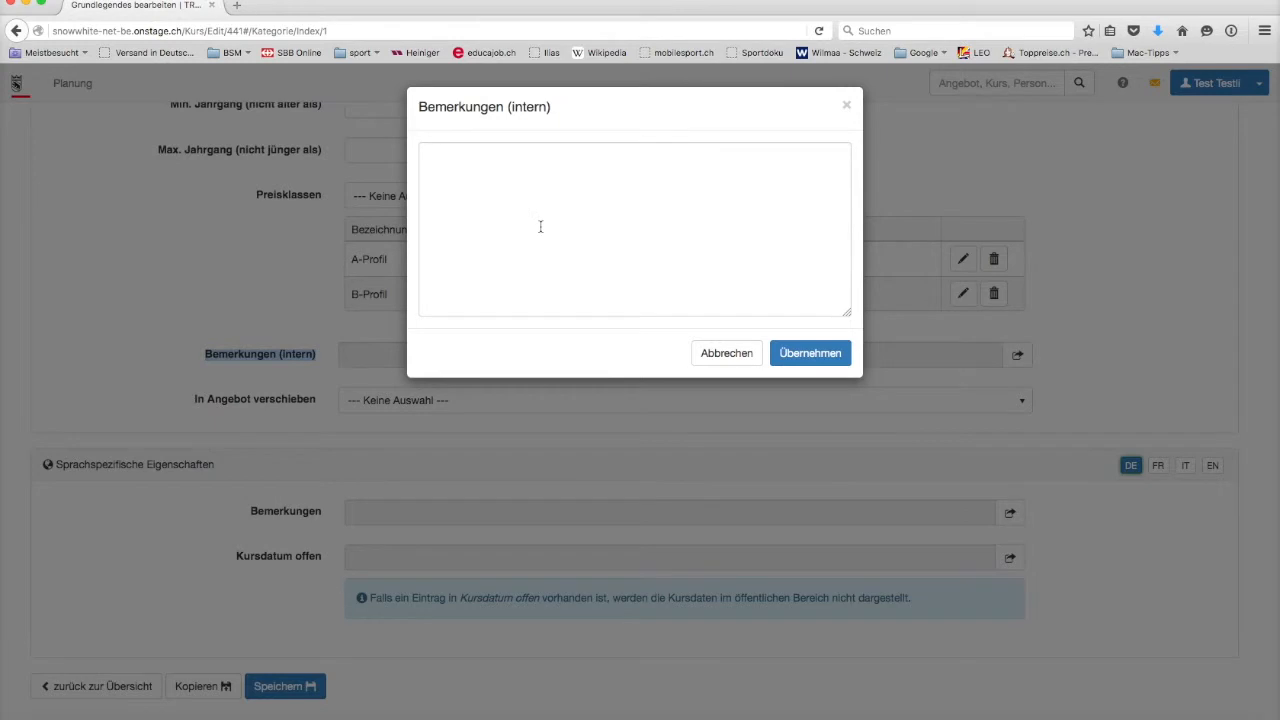
{"action": "left_click", "coordinate": [727, 355]}
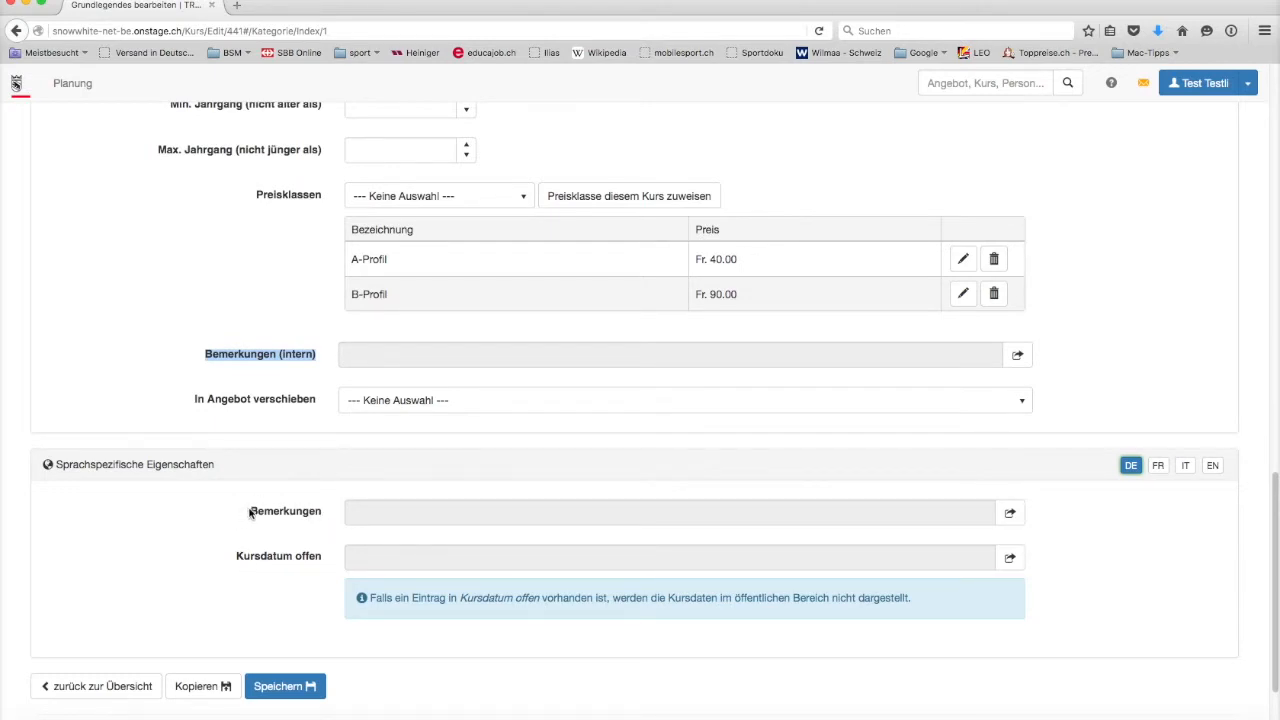
{"action": "left_click_drag", "start_coordinate": [250, 513], "coordinate": [326, 510]}
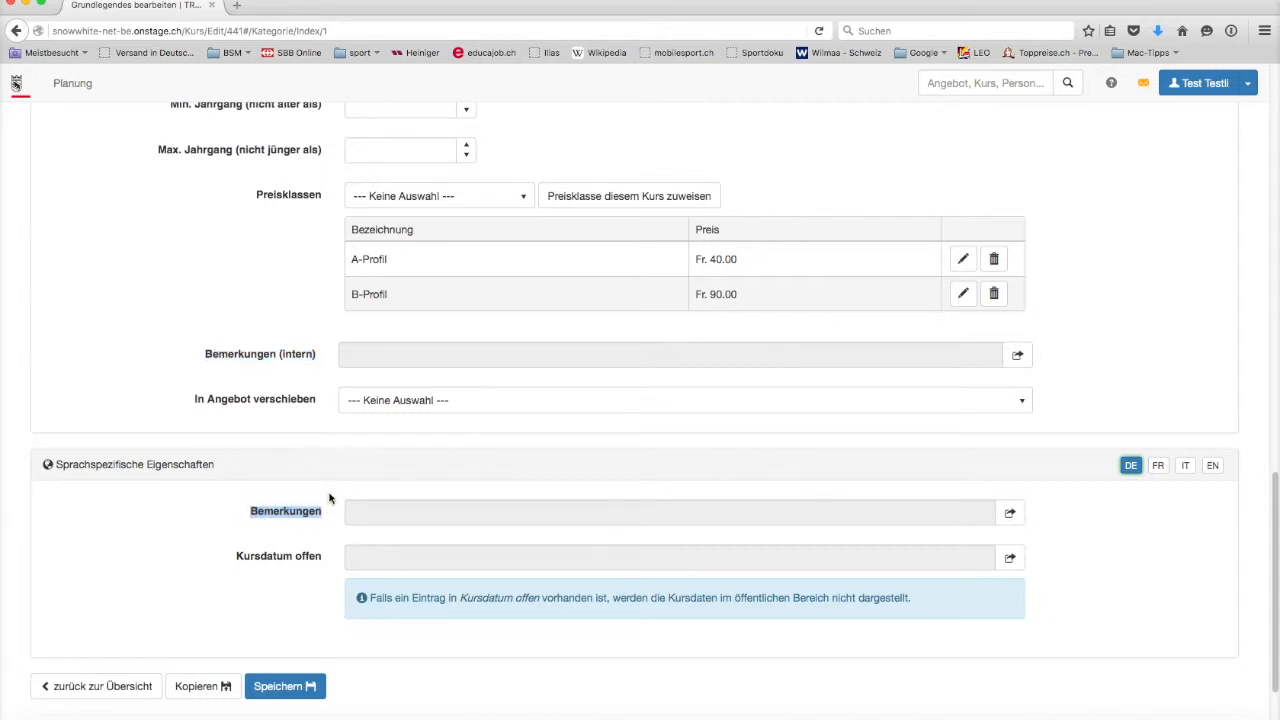
Show the course's Durchführung planen page with its dates, room and course leader.
{"action": "scroll", "coordinate": [330, 497], "scroll_direction": "up", "scroll_amount": 10}
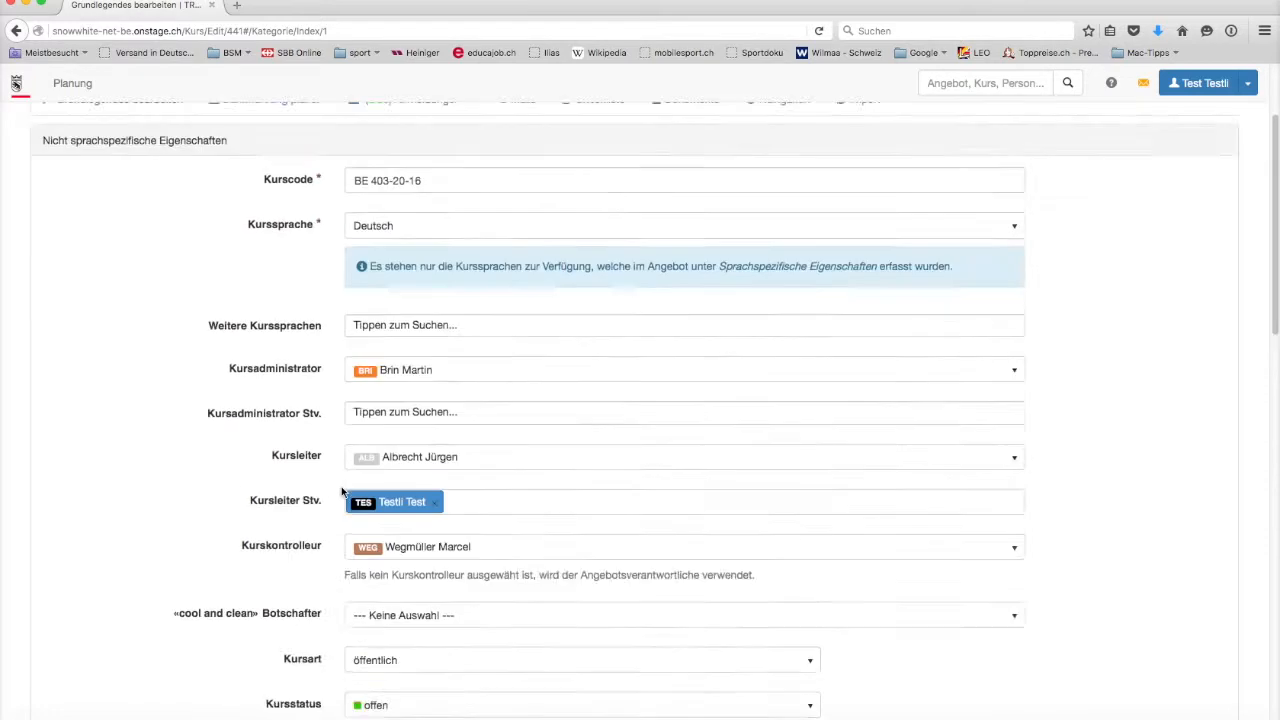
{"action": "scroll", "coordinate": [341, 491], "scroll_direction": "up", "scroll_amount": 3}
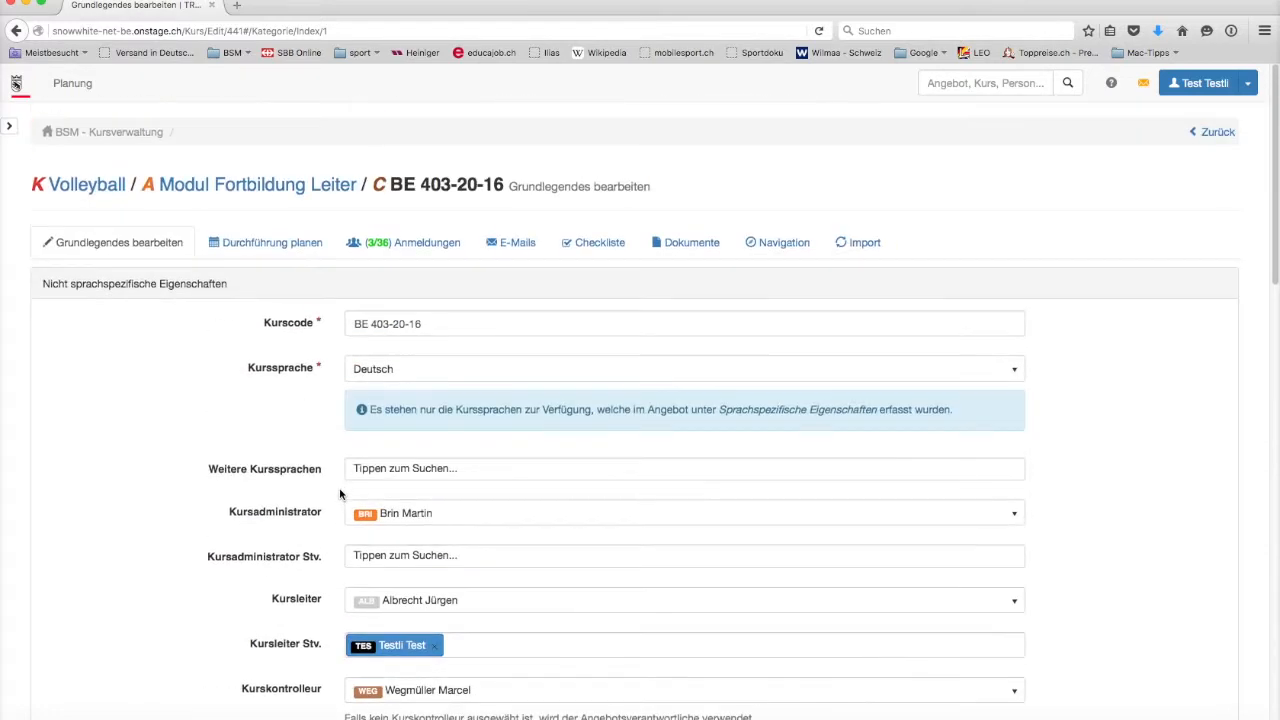
{"action": "left_click", "coordinate": [249, 250]}
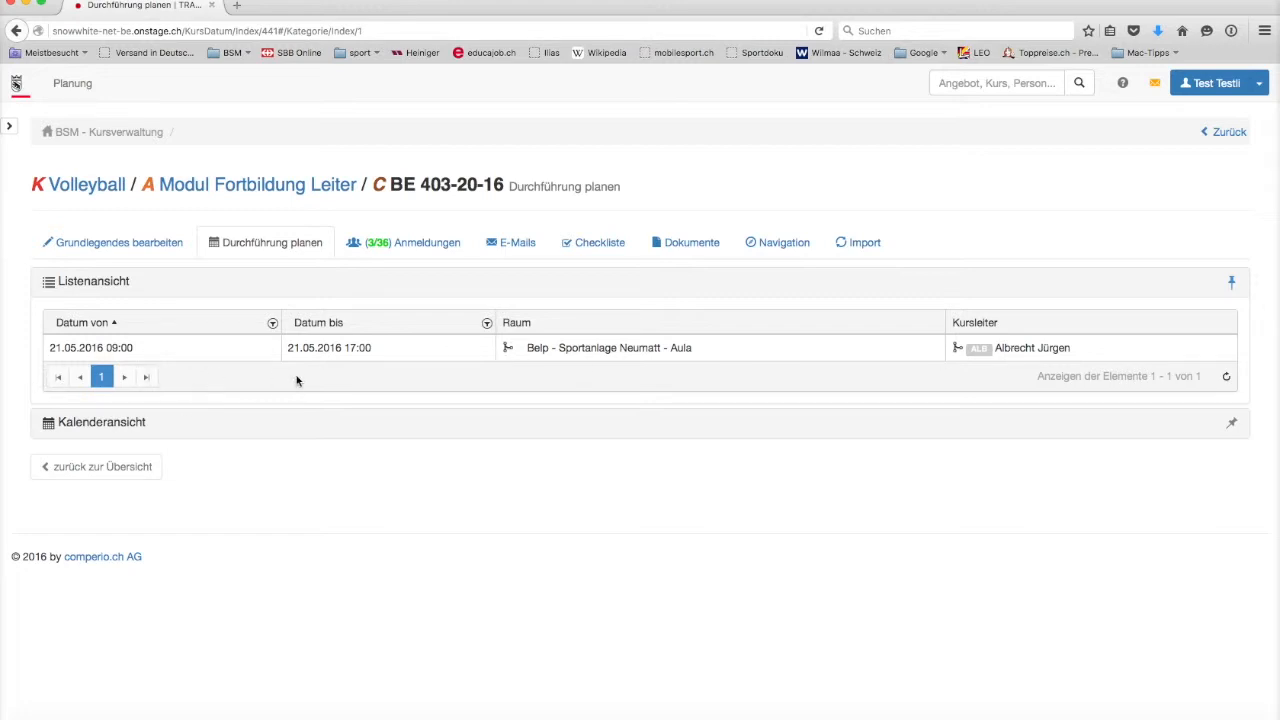
Open the course's Anmeldungen and examine the participants' registration status, price classes and comments.
{"action": "left_click", "coordinate": [409, 246]}
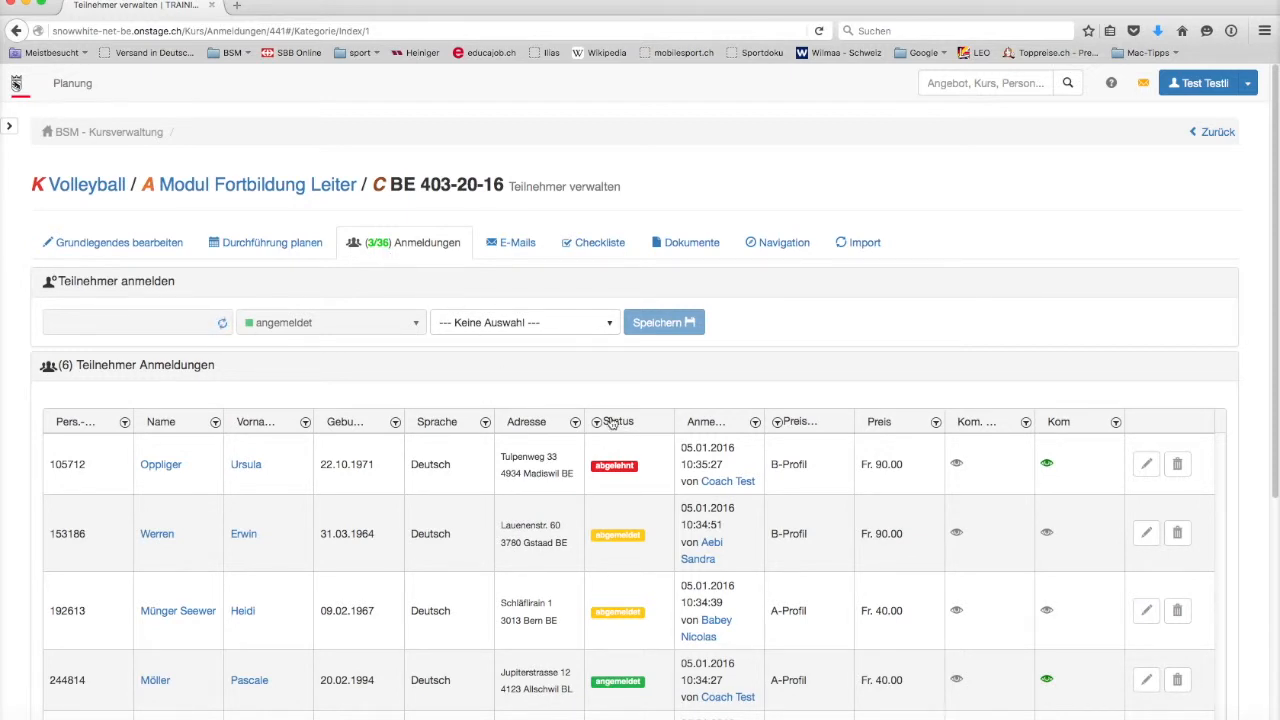
{"action": "scroll", "coordinate": [620, 428], "scroll_direction": "down", "scroll_amount": 3}
{"action": "scroll", "coordinate": [620, 428], "scroll_direction": "down", "scroll_amount": 2}
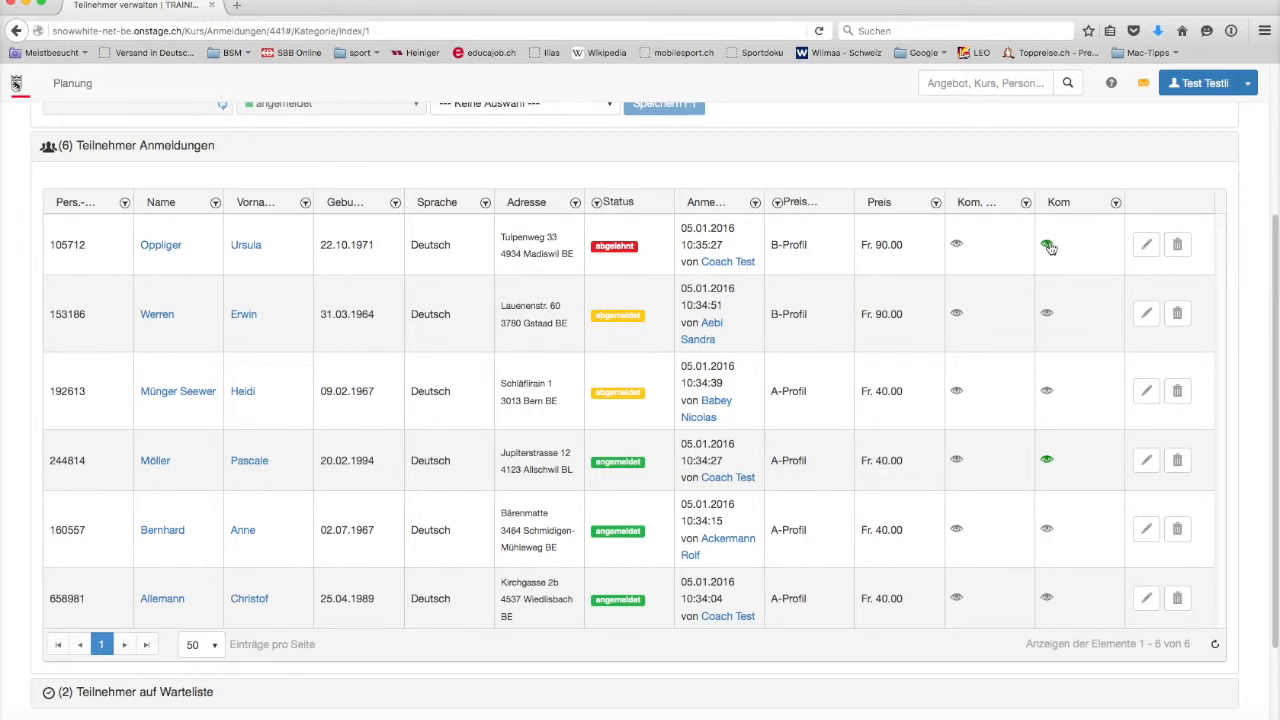
{"action": "mouse_move", "coordinate": [1046, 247]}
{"action": "mouse_move", "coordinate": [1048, 465]}
{"action": "scroll", "coordinate": [165, 414], "scroll_direction": "down", "scroll_amount": 2}
{"action": "scroll", "coordinate": [165, 414], "scroll_direction": "down", "scroll_amount": 1}
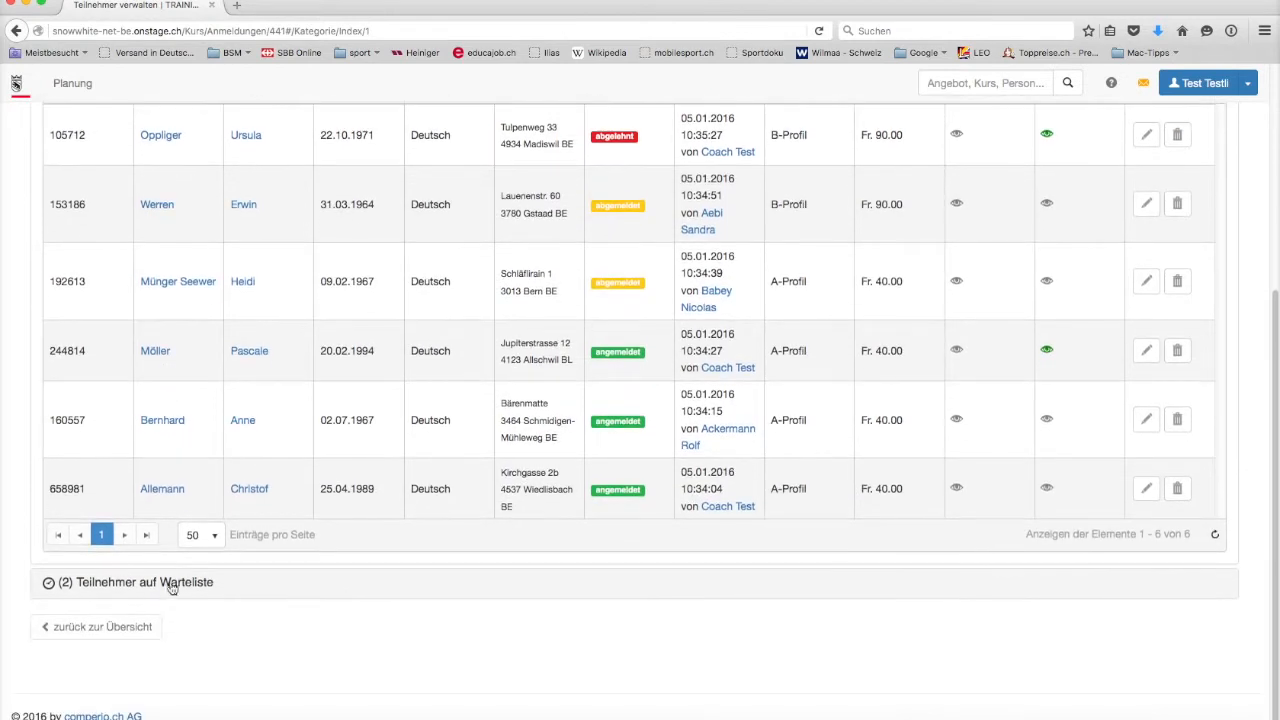
Expand the list of participants on the waiting list and examine its entries.
{"action": "left_click", "coordinate": [166, 584]}
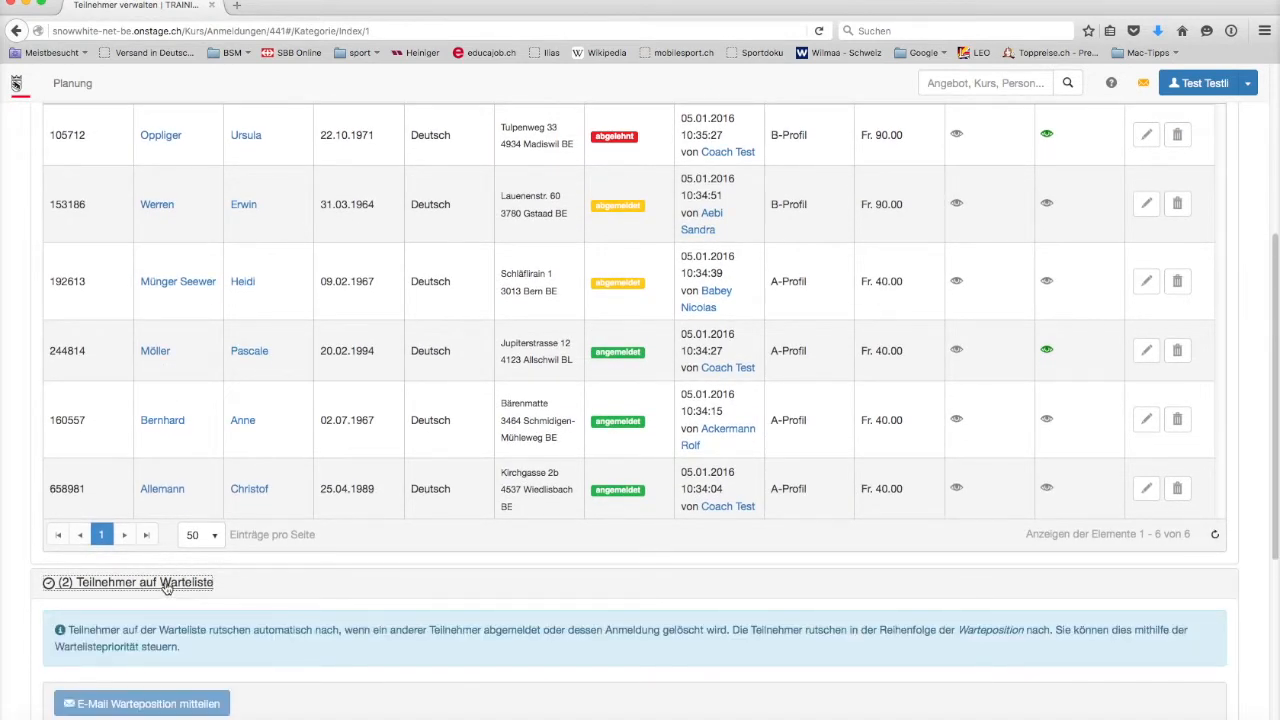
{"action": "scroll", "coordinate": [166, 588], "scroll_direction": "down", "scroll_amount": 5}
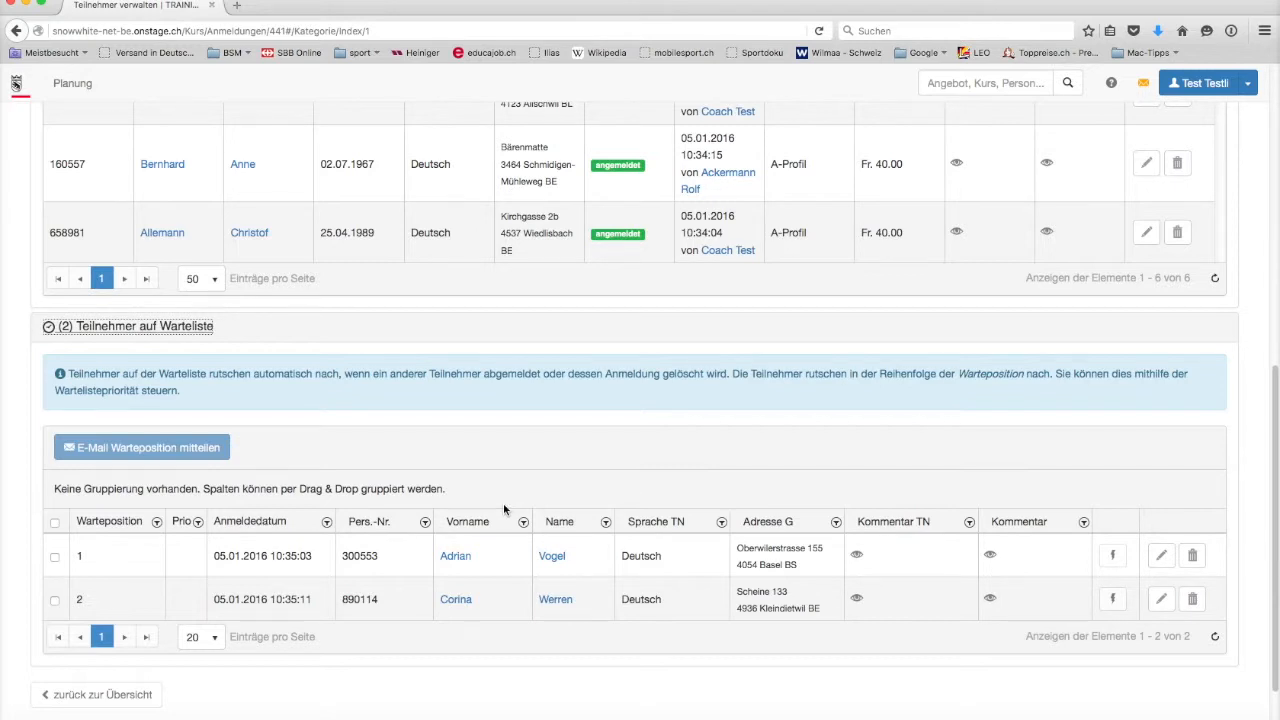
Examine the recipients, event codes and send dates of the course-specific e-mails on the course's E-Mails page.
{"action": "scroll", "coordinate": [503, 504], "scroll_direction": "up", "scroll_amount": 12}
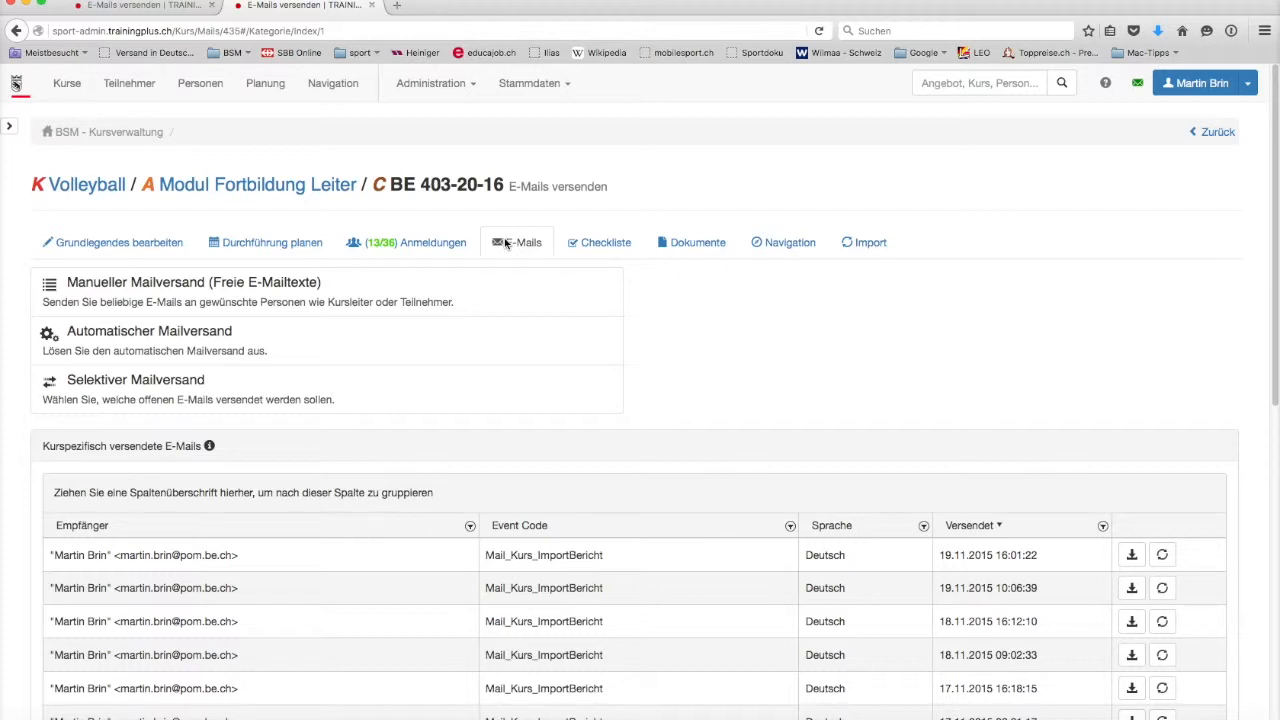
{"action": "scroll", "coordinate": [588, 522], "scroll_direction": "down", "scroll_amount": 5}
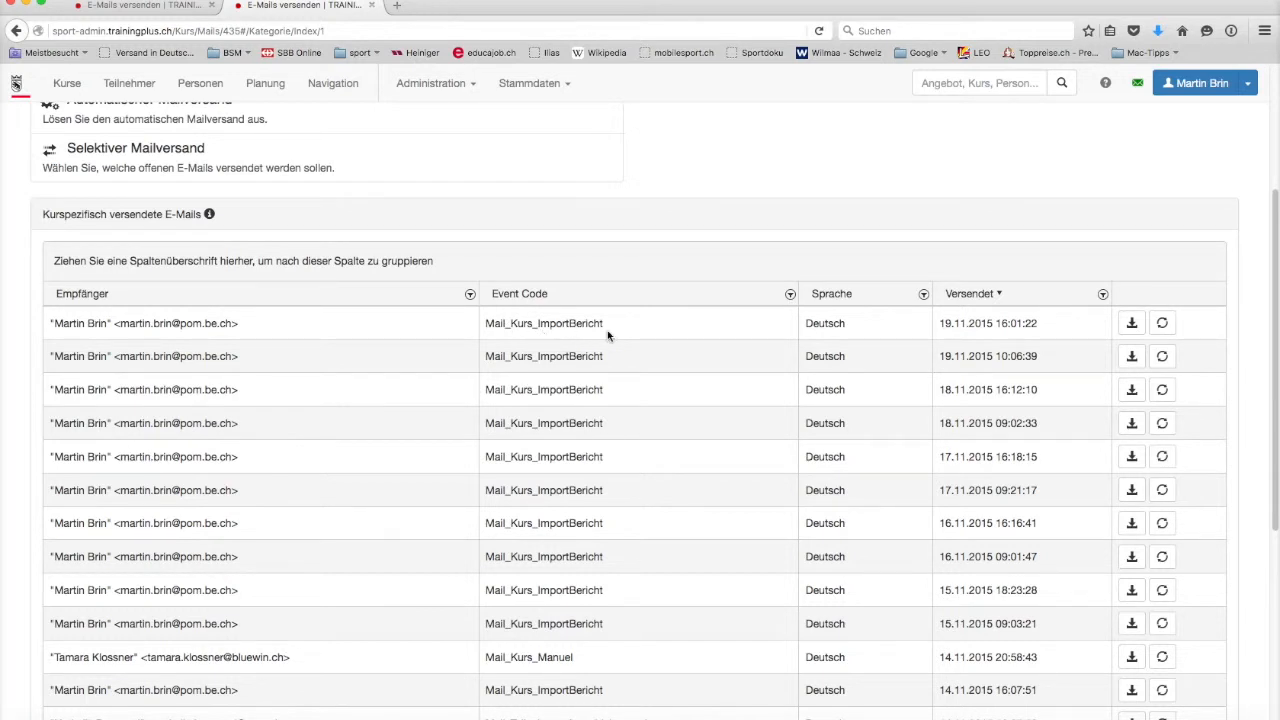
{"action": "scroll", "coordinate": [607, 335], "scroll_direction": "down", "scroll_amount": 5}
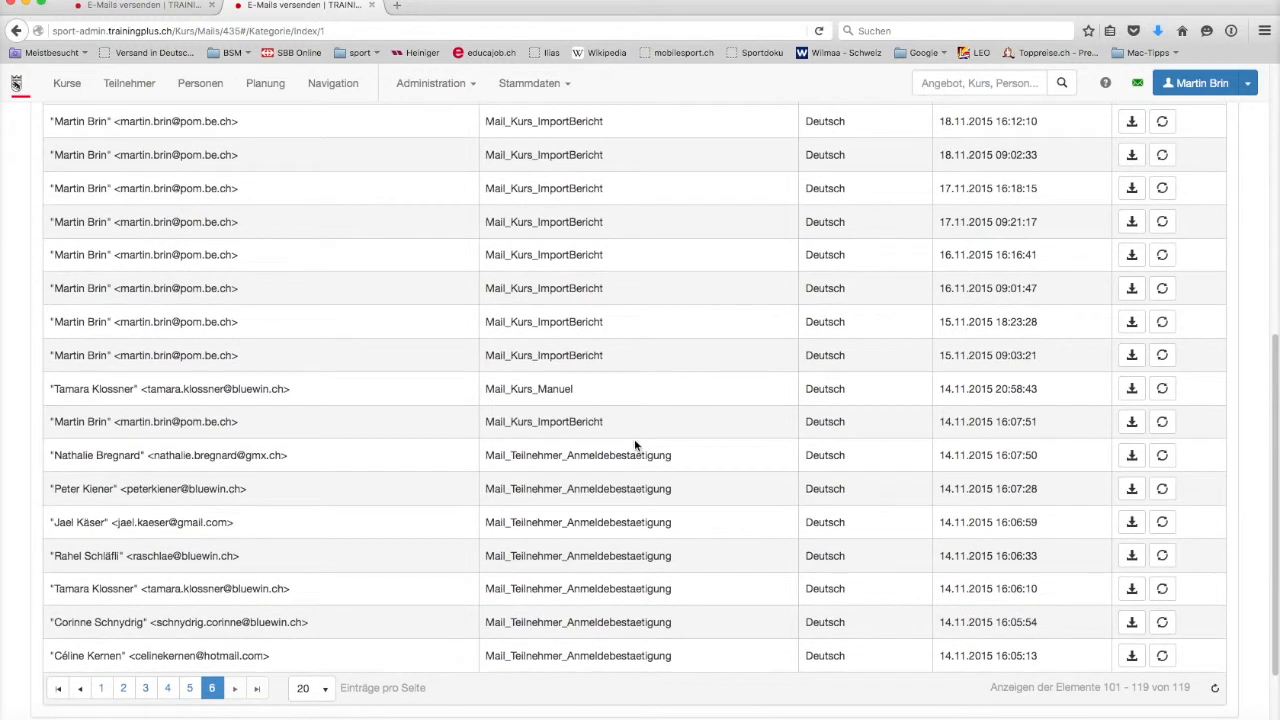
Mark the Kursprogramm schicken task as done in the course's Checkliste.
{"action": "double_click", "coordinate": [600, 400]}
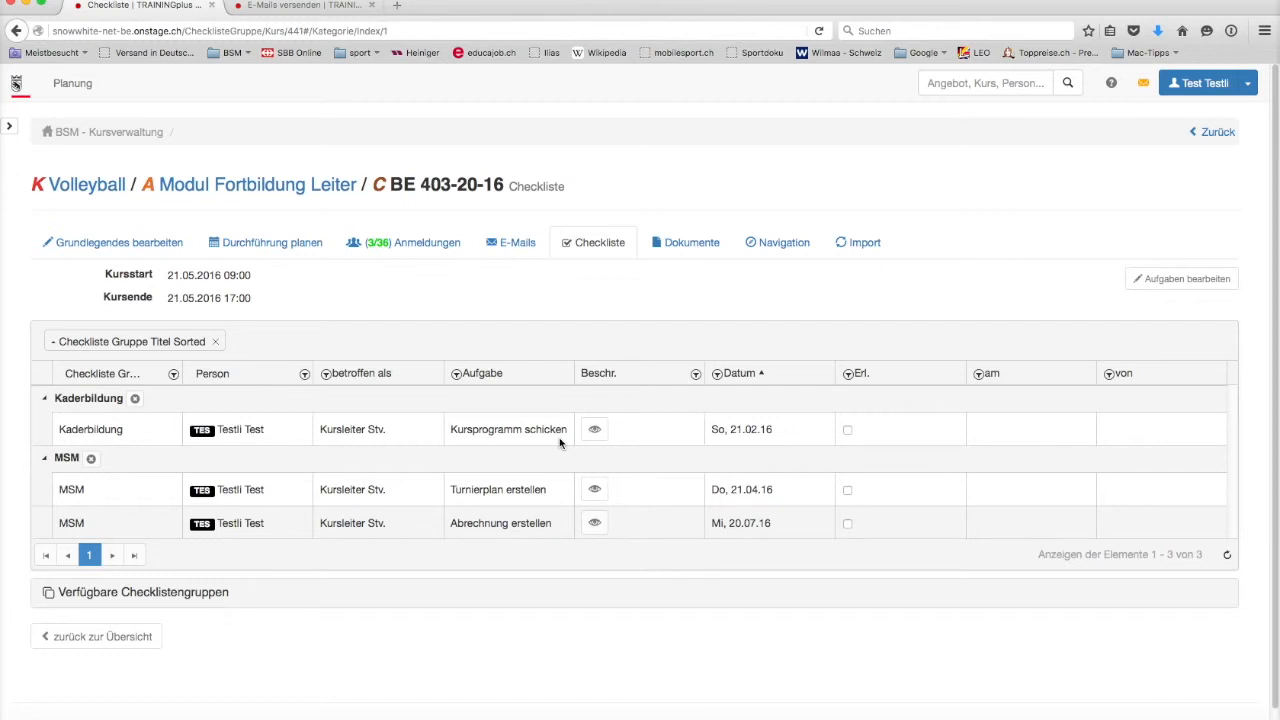
{"action": "left_click", "coordinate": [848, 430]}
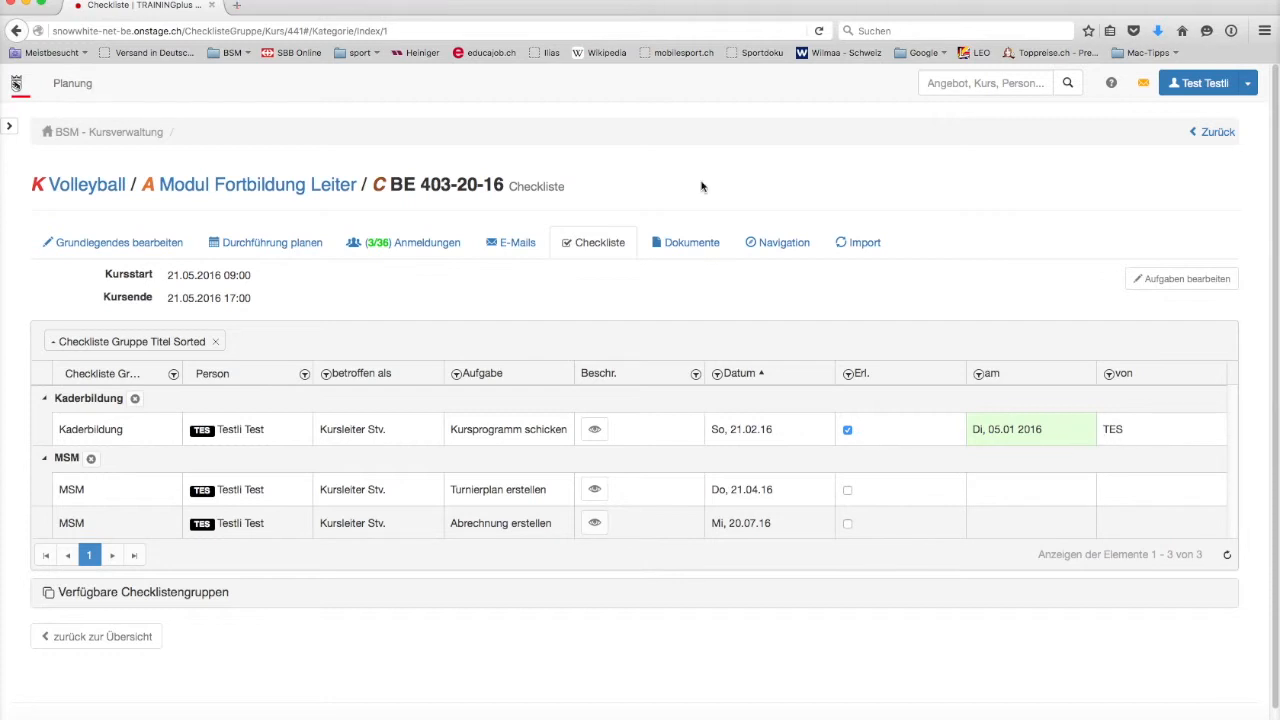
Show the course's Dokumente page and examine its list of public Kursdokumente.
{"action": "left_click", "coordinate": [690, 244]}
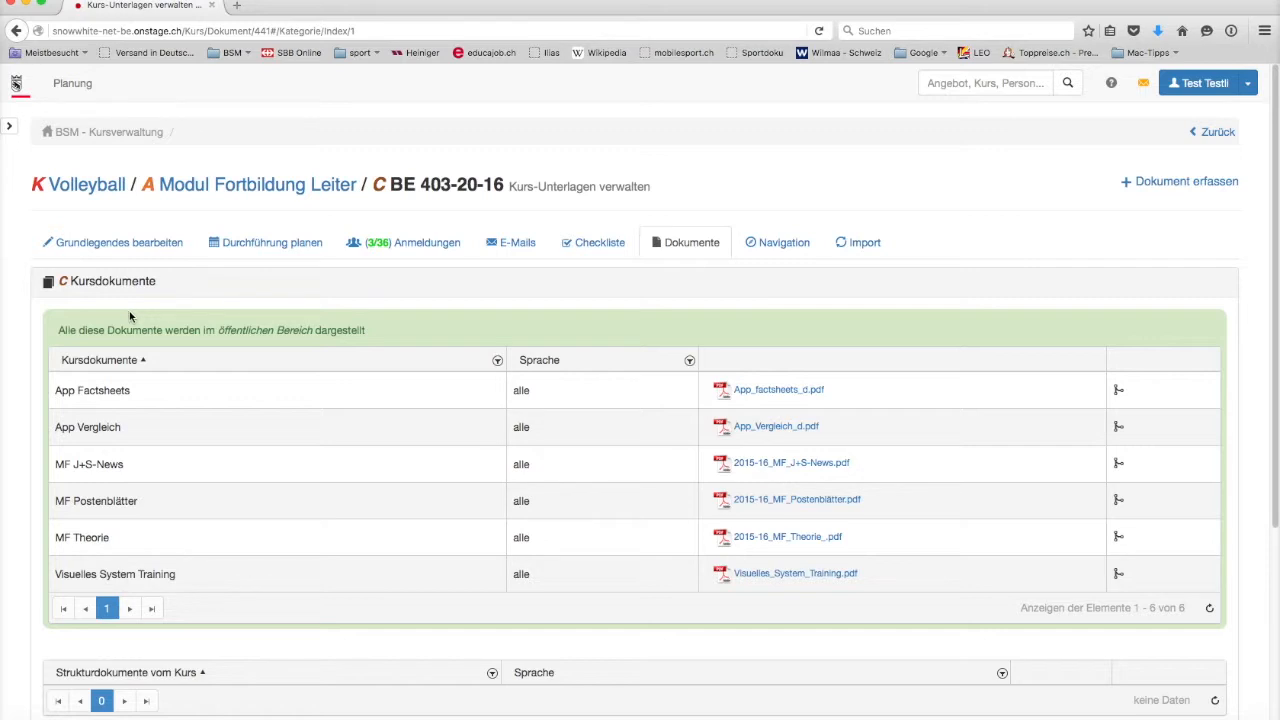
{"action": "scroll", "coordinate": [209, 418], "scroll_direction": "down", "scroll_amount": 2}
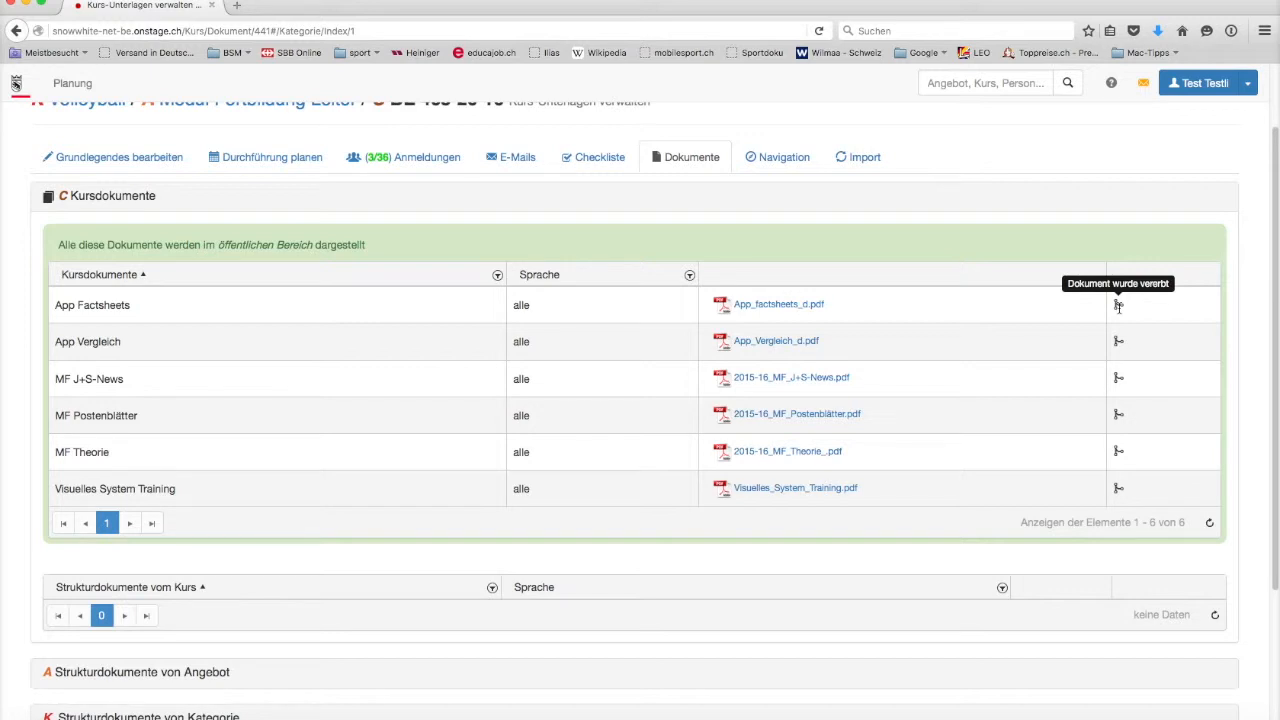
{"action": "scroll", "coordinate": [1118, 307], "scroll_direction": "up", "scroll_amount": 2}
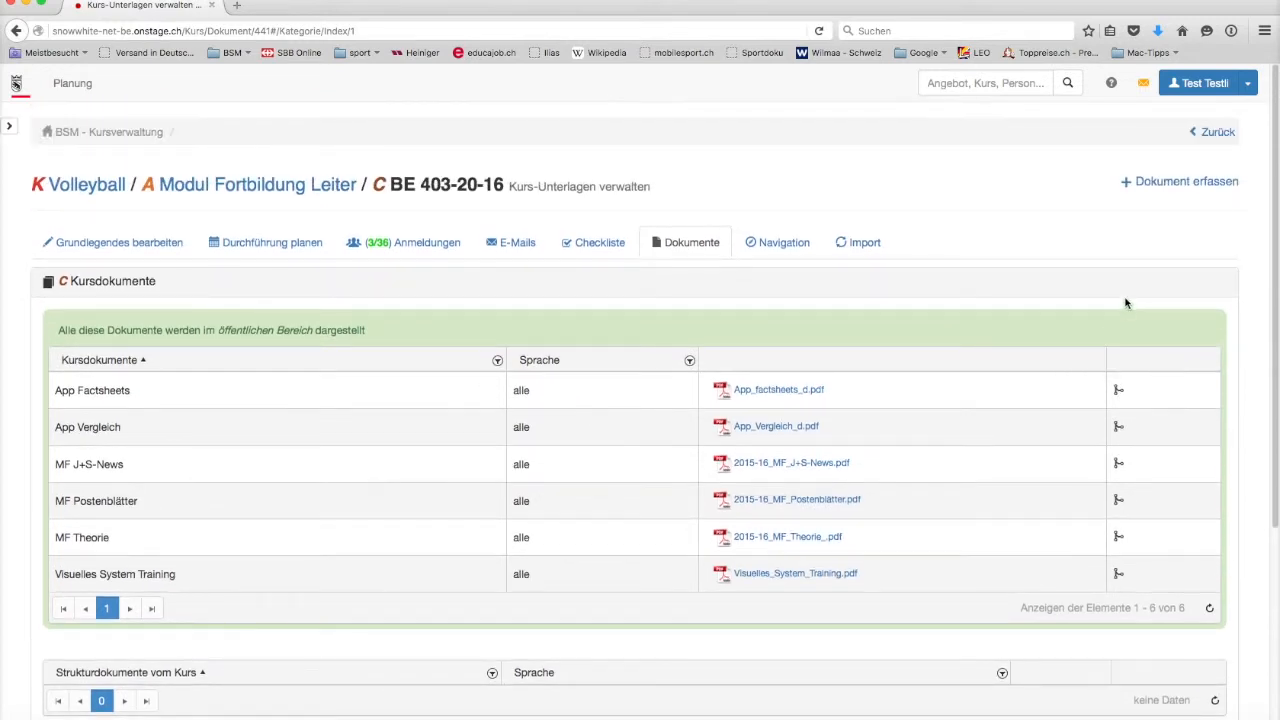
Create a new course document and attach the file BE 403-18-15_Teilnehmerliste.pdf from the Downloads folder.
{"action": "left_click", "coordinate": [1182, 183]}
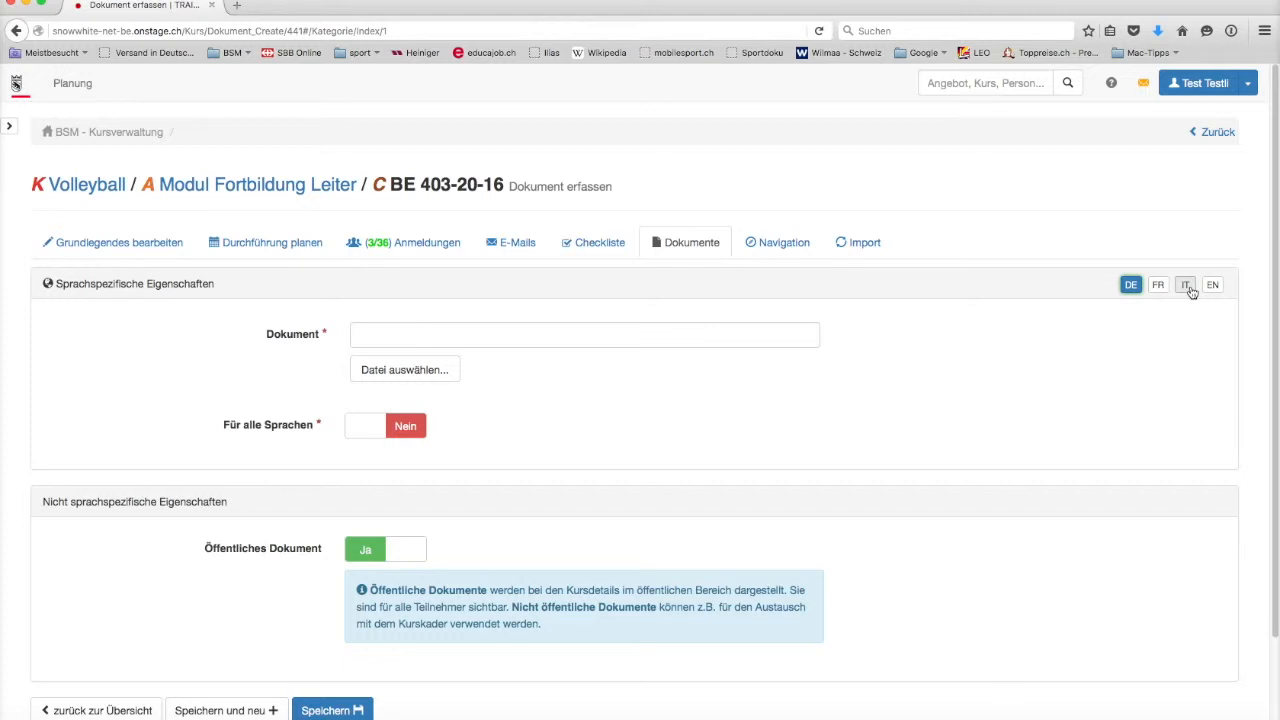
{"action": "left_click", "coordinate": [401, 371]}
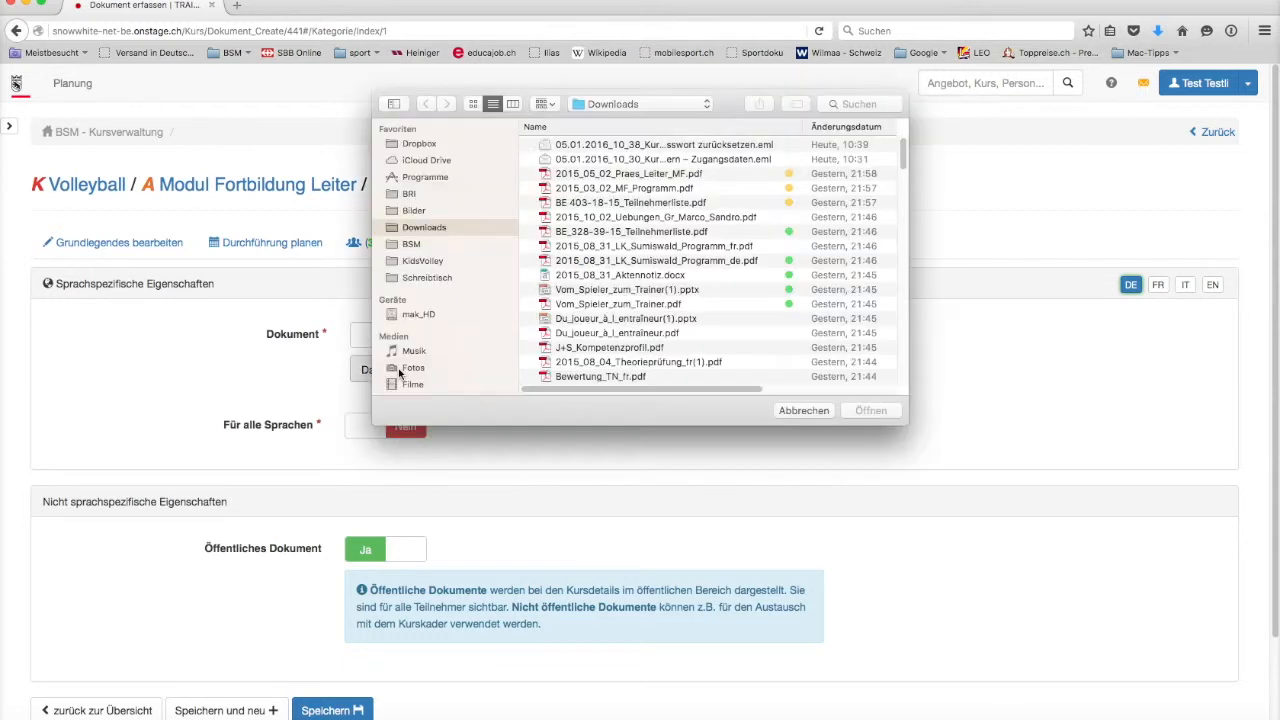
{"action": "left_click", "coordinate": [580, 203]}
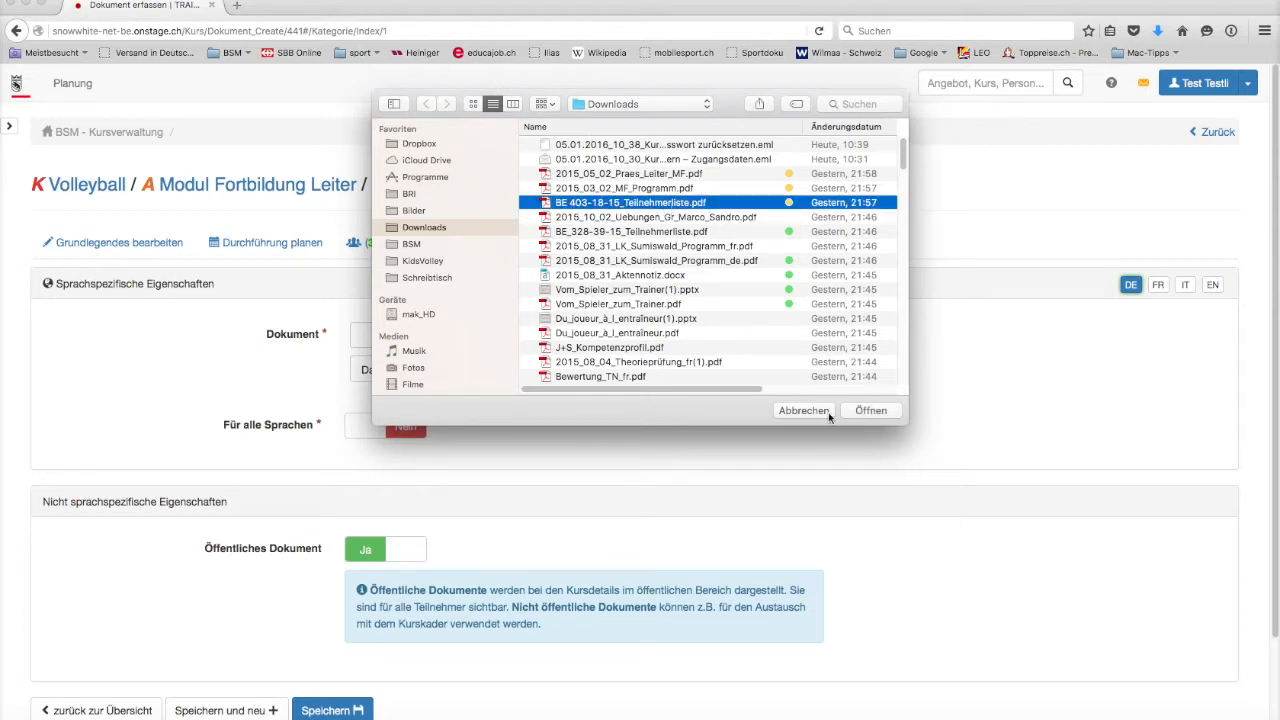
{"action": "key", "text": "Return"}
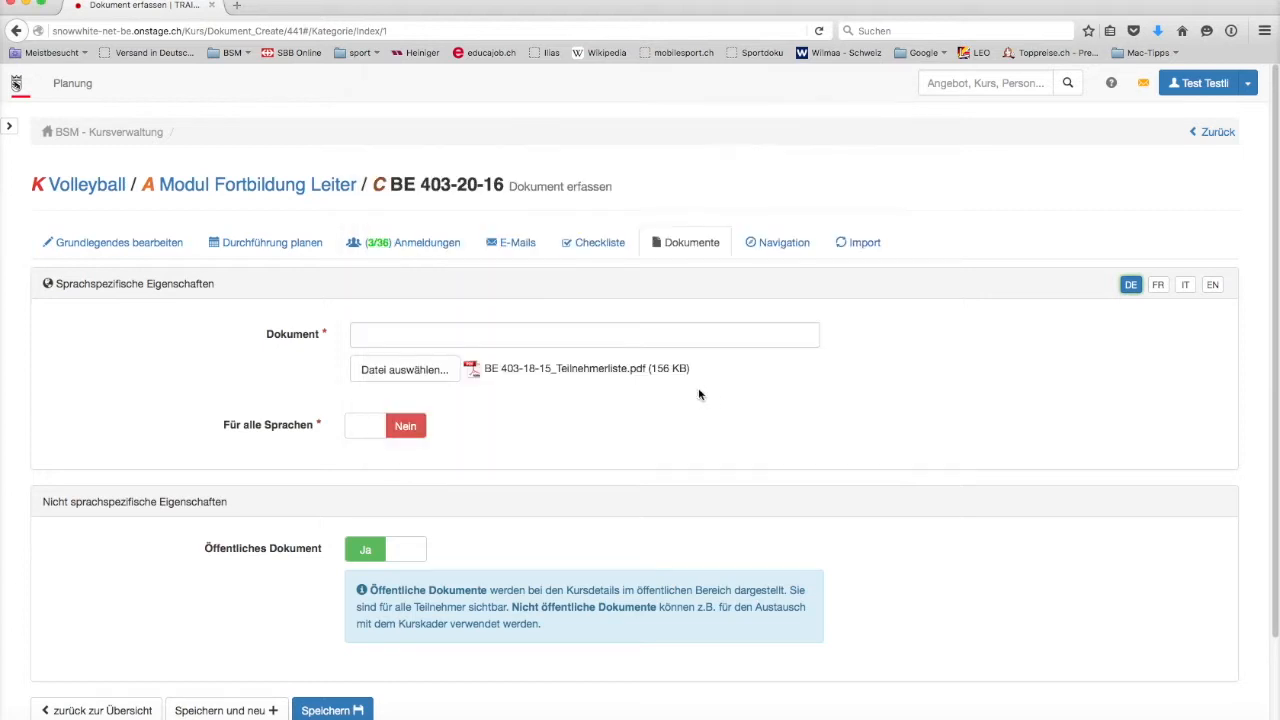
Name the new document Teilnehmerliste.
{"action": "left_click", "coordinate": [471, 337]}
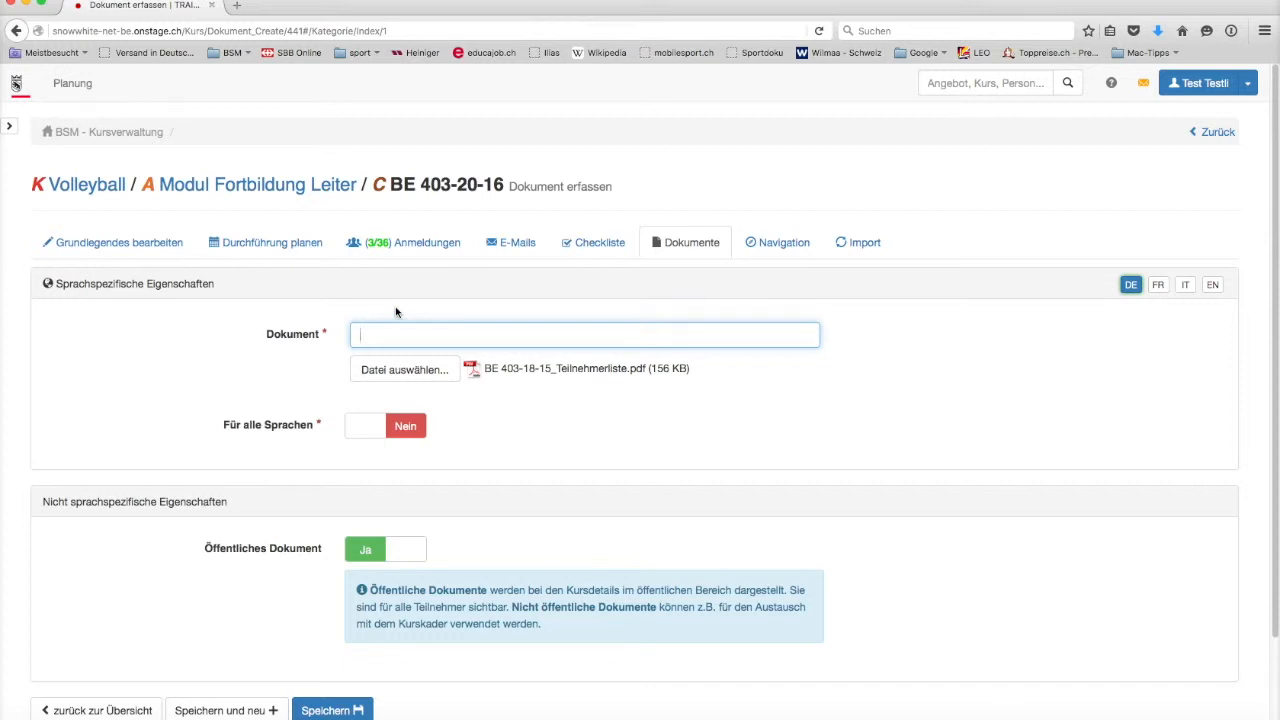
{"action": "type", "text": "T"}
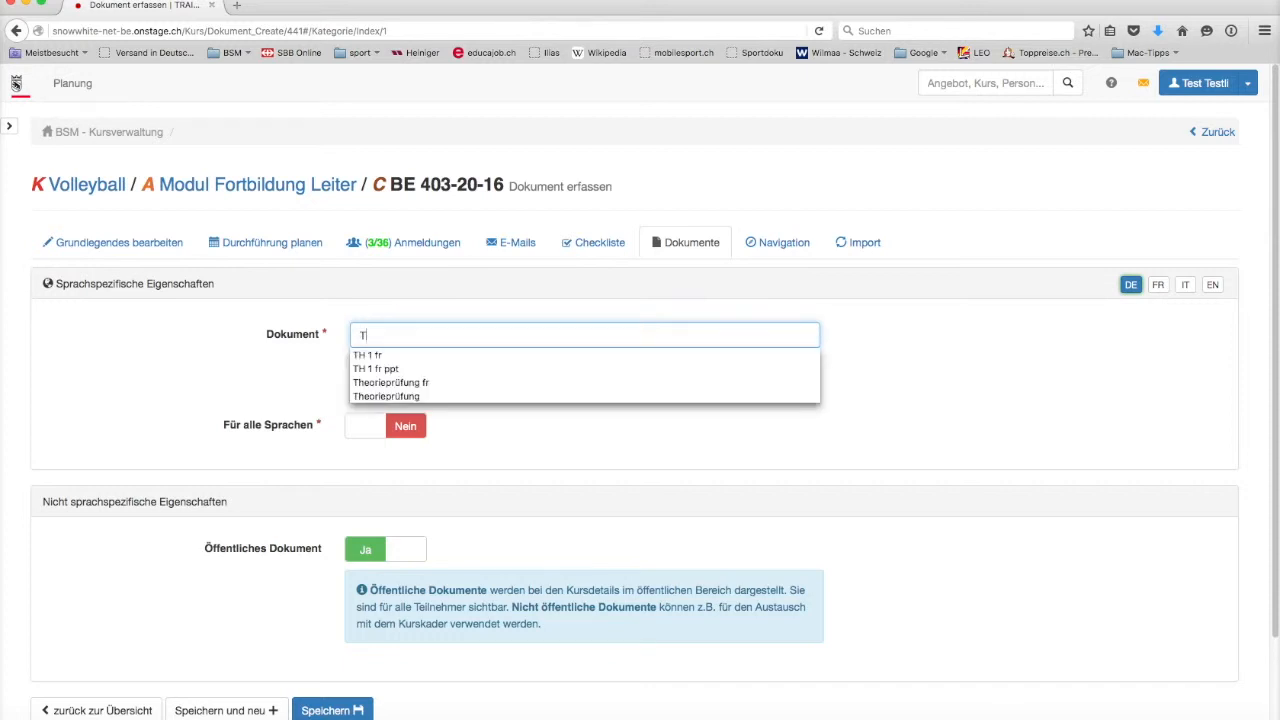
{"action": "type", "text": "eilne"}
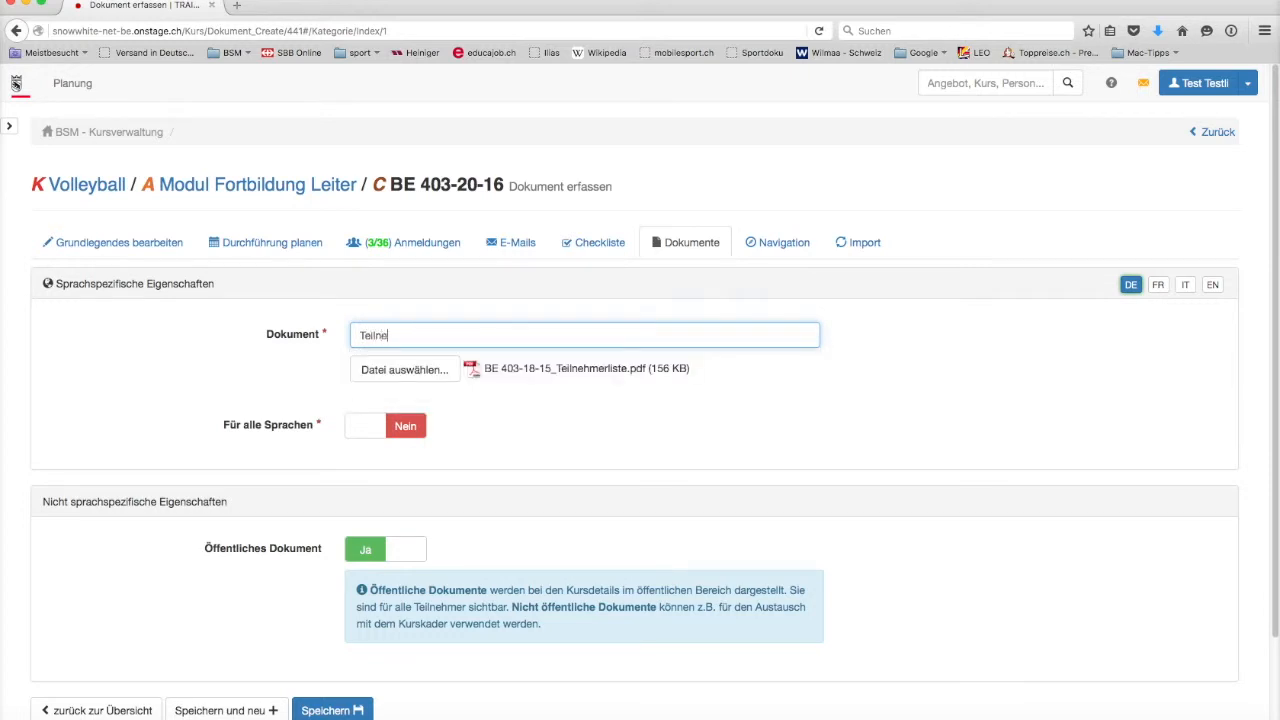
{"action": "type", "text": "hmerliste"}
Set Für alle Sprachen and Öffentliches Dokument to Ja for the Teilnehmerliste document and save it.
{"action": "left_click", "coordinate": [374, 431]}
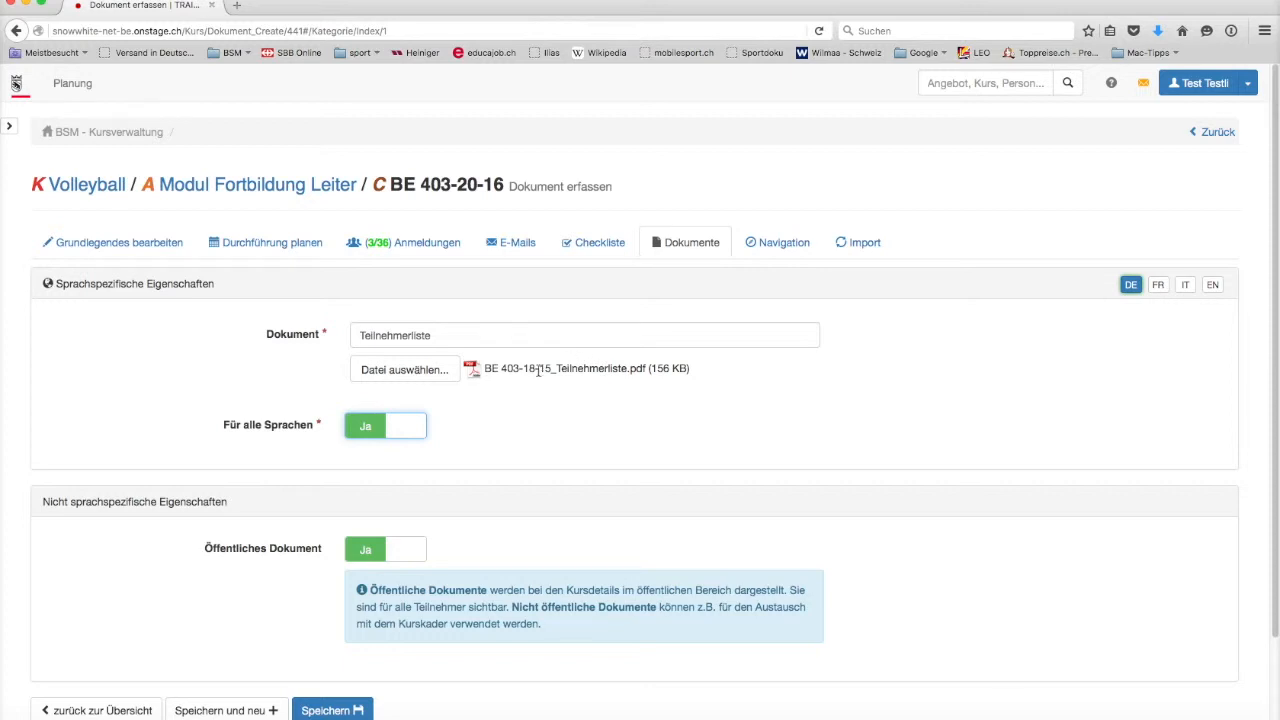
{"action": "left_click", "coordinate": [409, 557]}
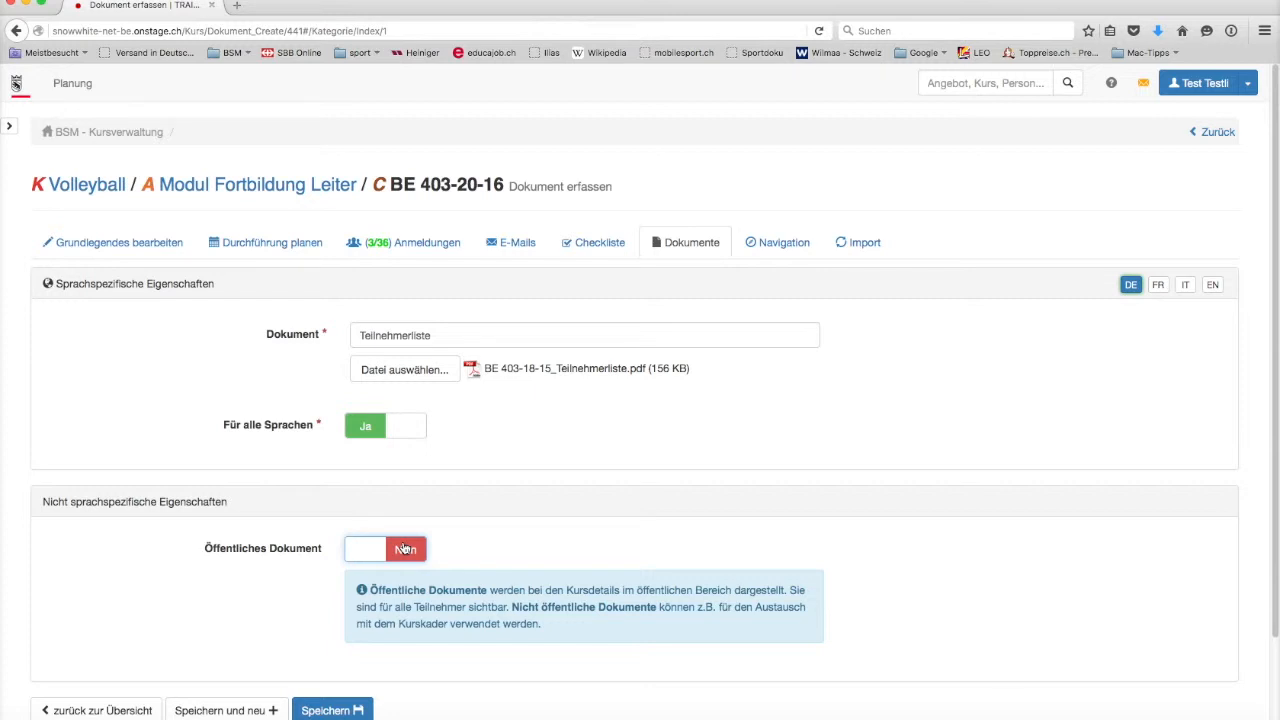
{"action": "left_click", "coordinate": [360, 553]}
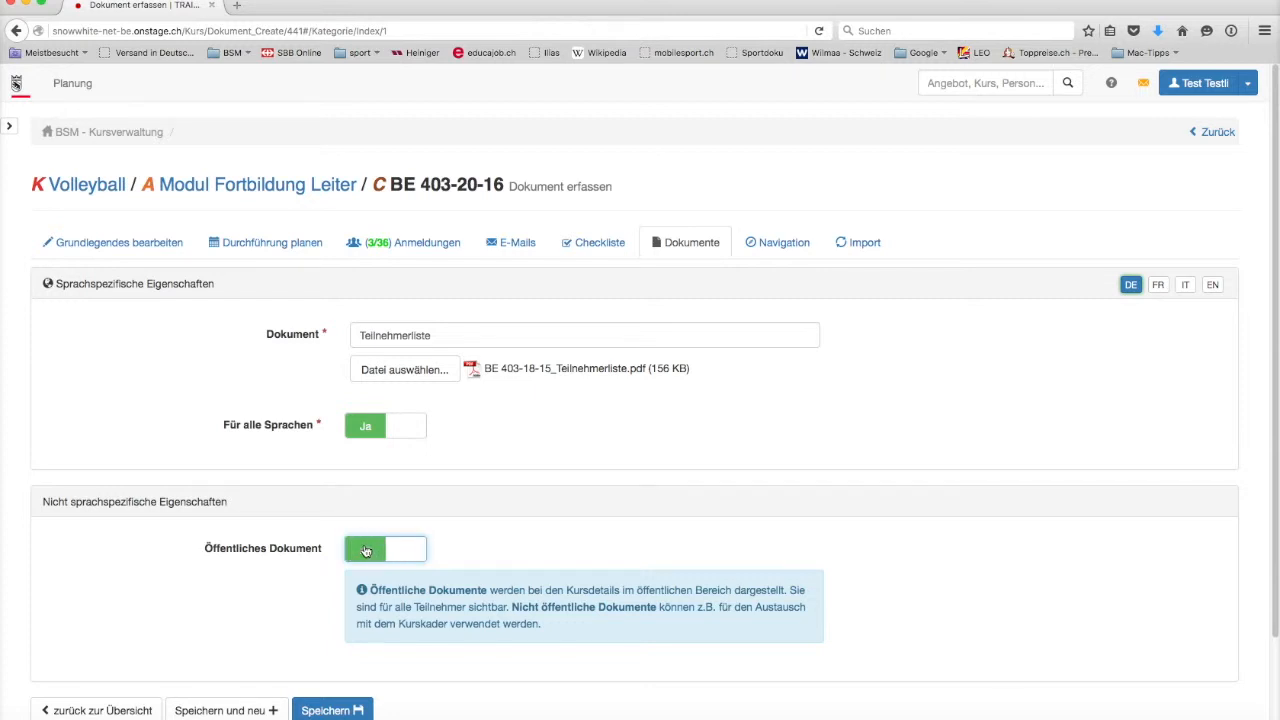
{"action": "left_click", "coordinate": [329, 711]}
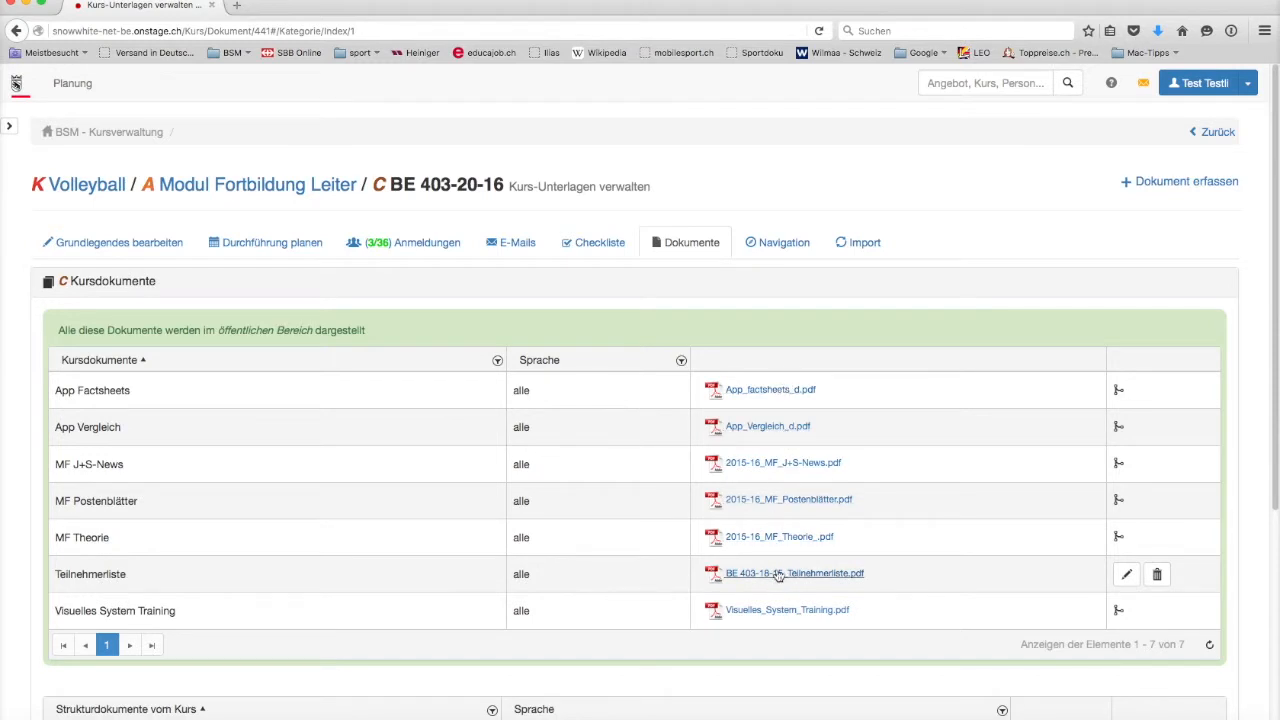
View 2015-16_MF_Theorie_.pdf from the Kursdokumente in Adobe Acrobat Pro and close it.
{"action": "left_click", "coordinate": [775, 540]}
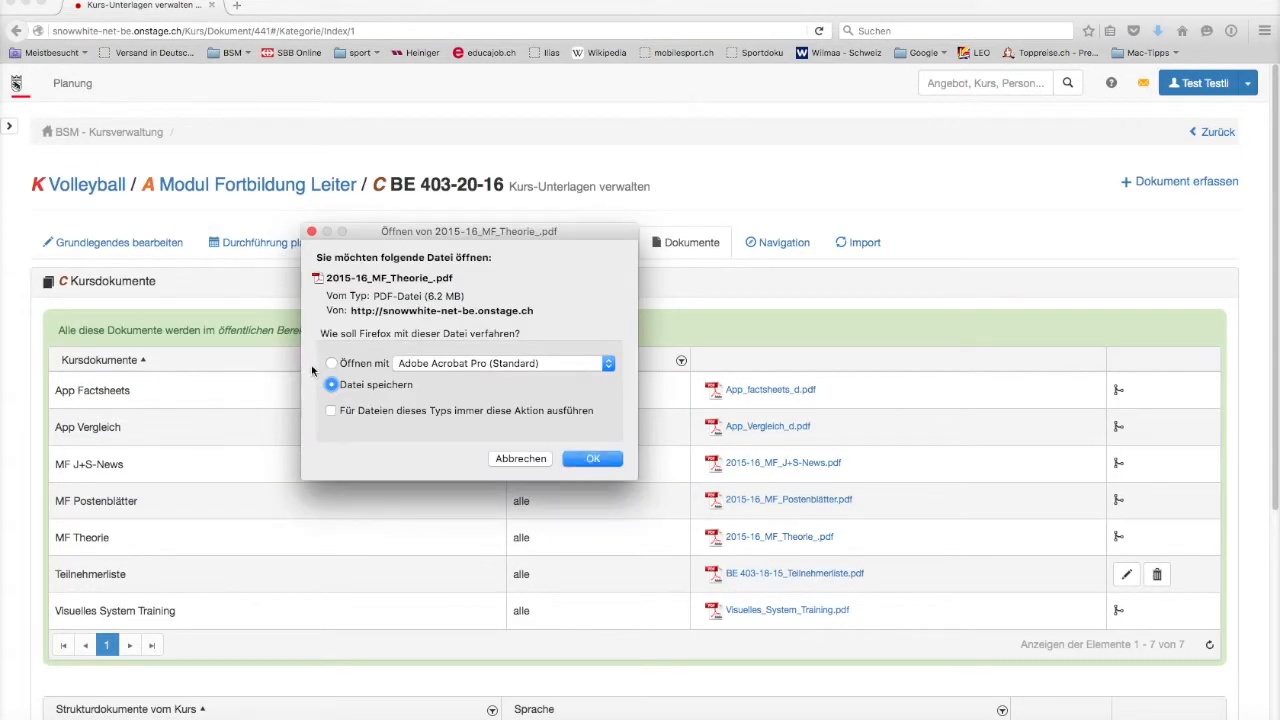
{"action": "left_click", "coordinate": [331, 363]}
{"action": "left_click", "coordinate": [584, 459]}
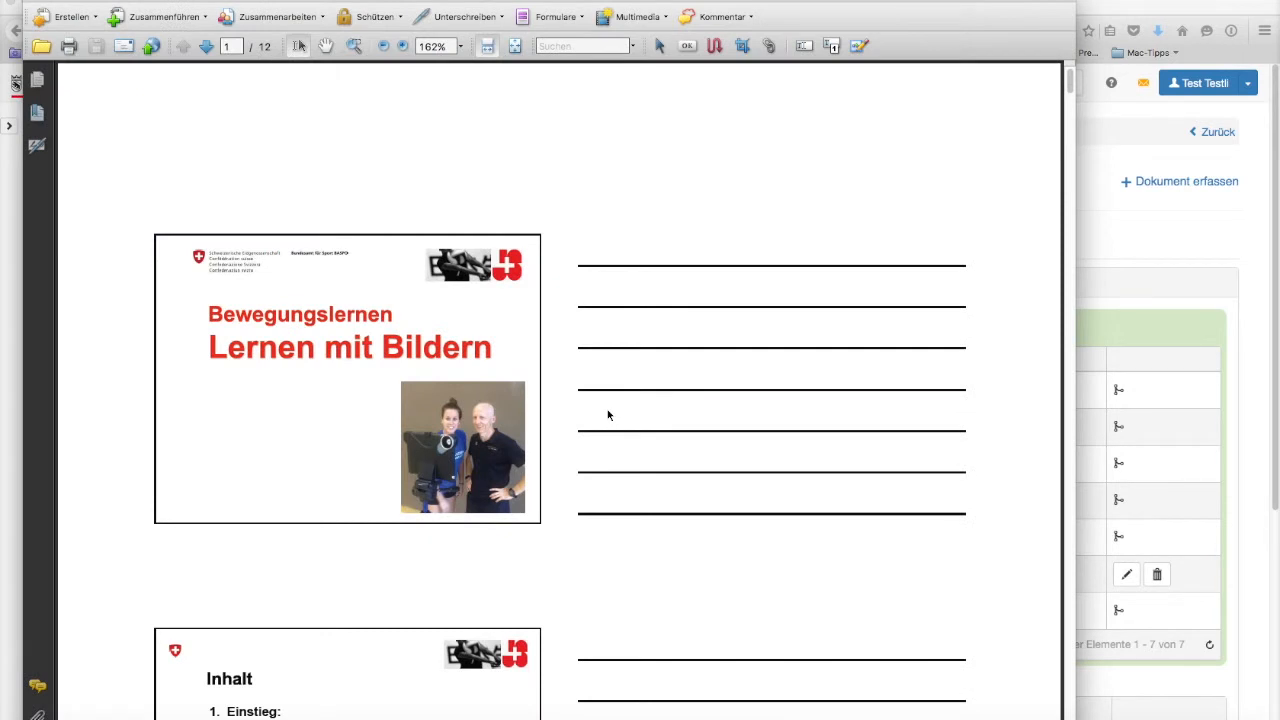
{"action": "scroll", "coordinate": [607, 411], "scroll_direction": "down", "scroll_amount": 3}
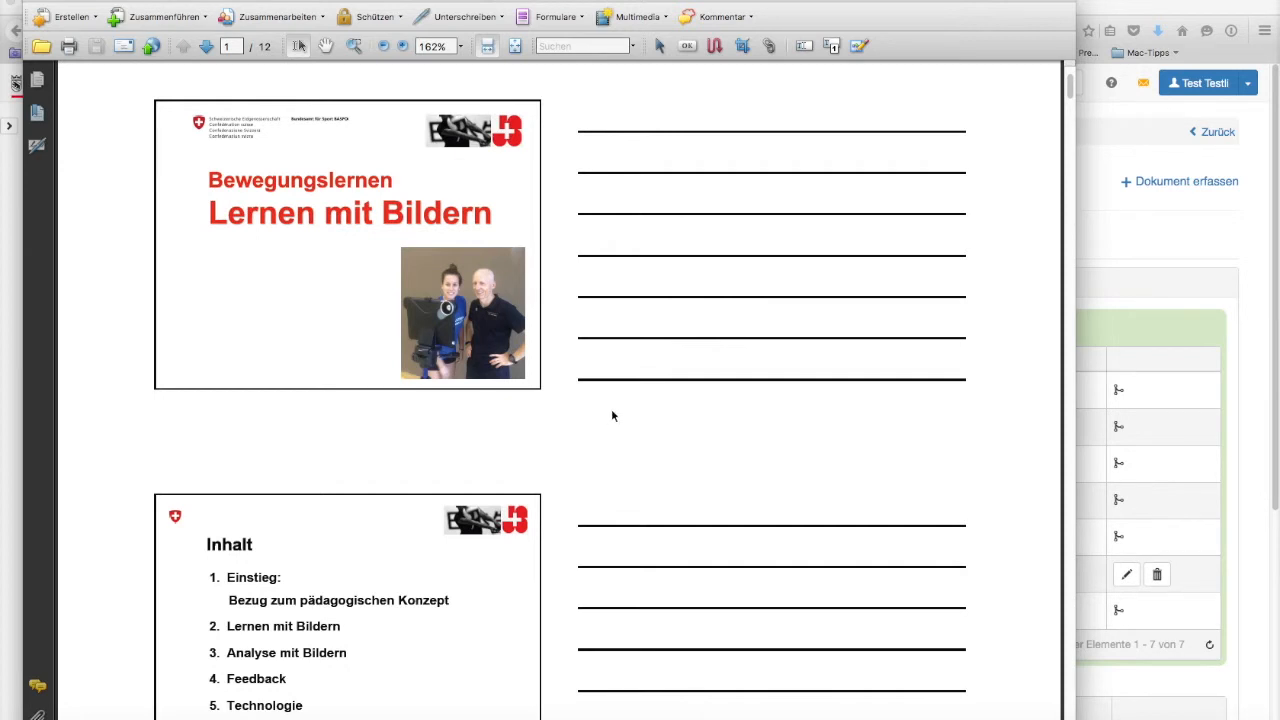
{"action": "left_click", "coordinate": [37, 2]}
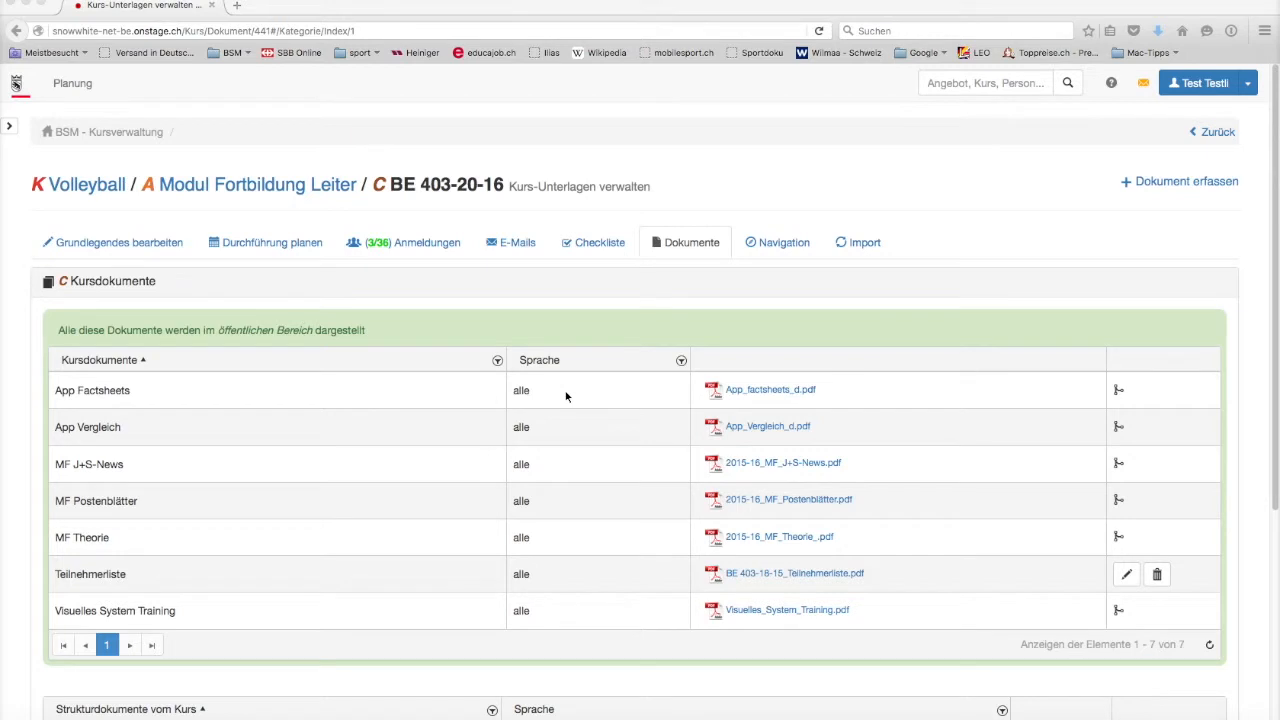
Review the structure document sections below the Kursdokumente, expand Strukturdokumente von Angebot and use the link option of MF Drehbuch.
{"action": "scroll", "coordinate": [565, 396], "scroll_direction": "down", "scroll_amount": 3}
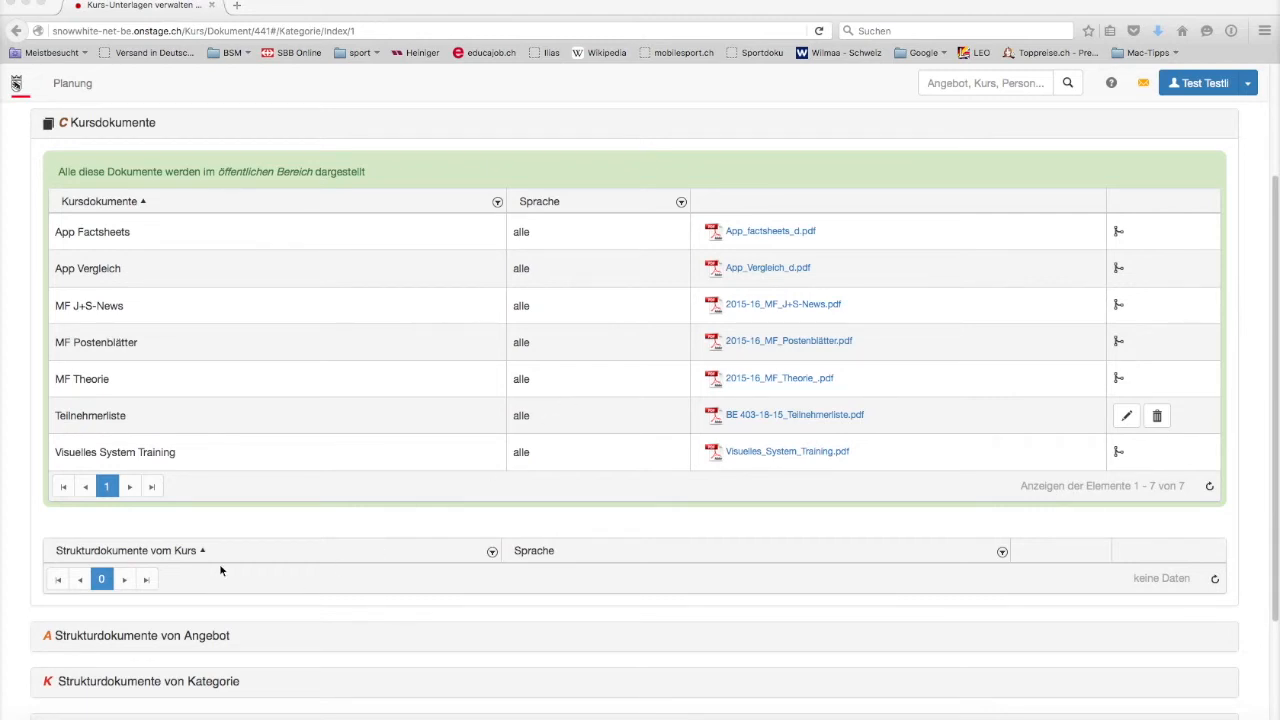
{"action": "scroll", "coordinate": [220, 570], "scroll_direction": "down", "scroll_amount": 1}
{"action": "scroll", "coordinate": [220, 570], "scroll_direction": "down", "scroll_amount": 2}
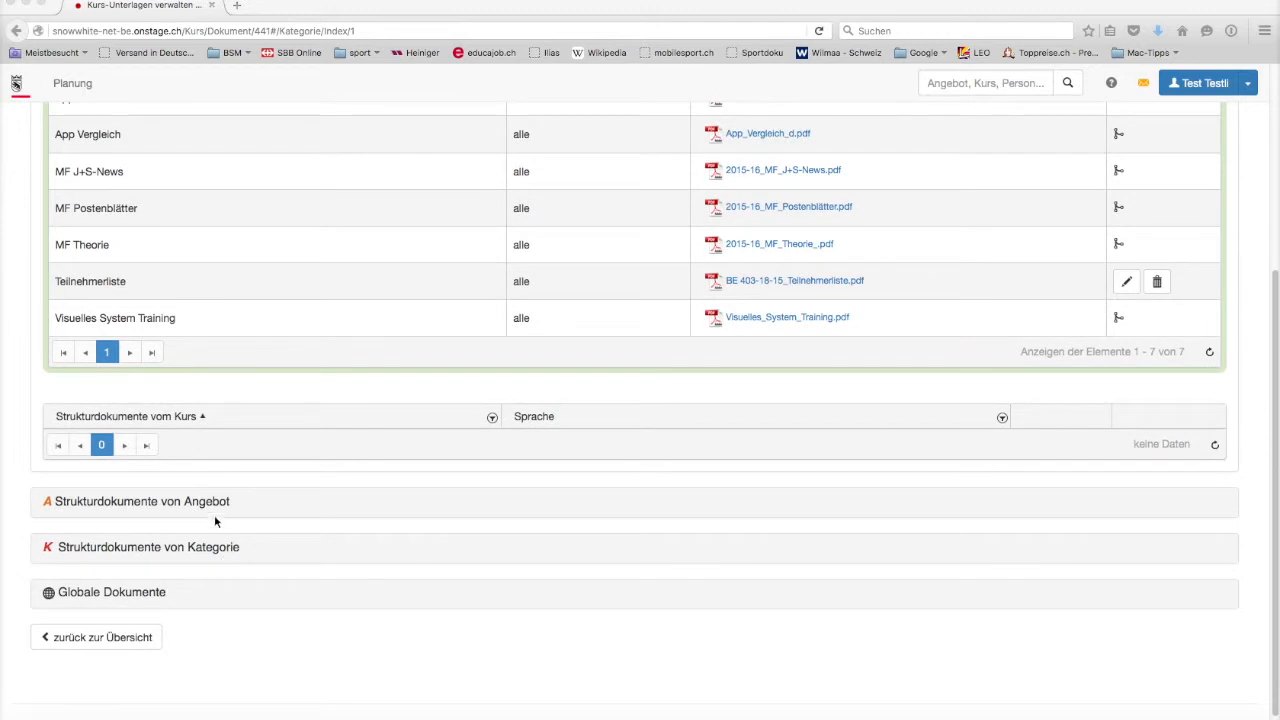
{"action": "scroll", "coordinate": [201, 505], "scroll_direction": "up", "scroll_amount": 4}
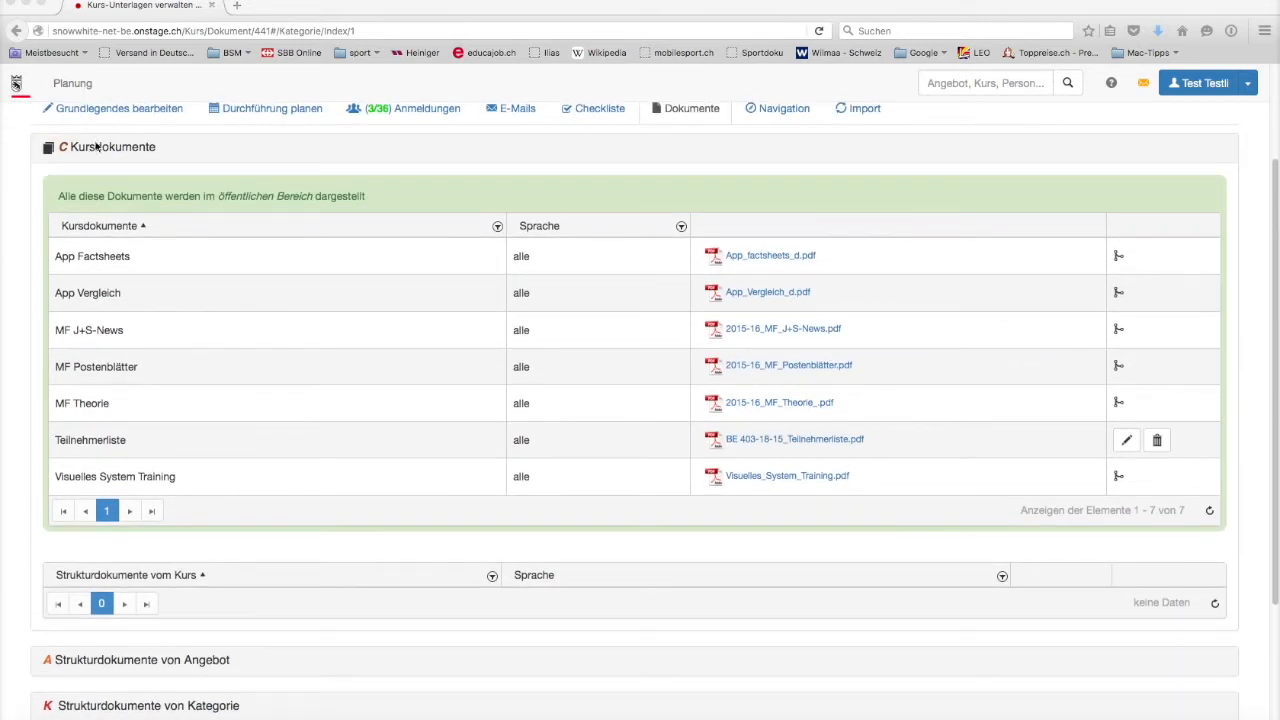
{"action": "scroll", "coordinate": [129, 282], "scroll_direction": "down", "scroll_amount": 5}
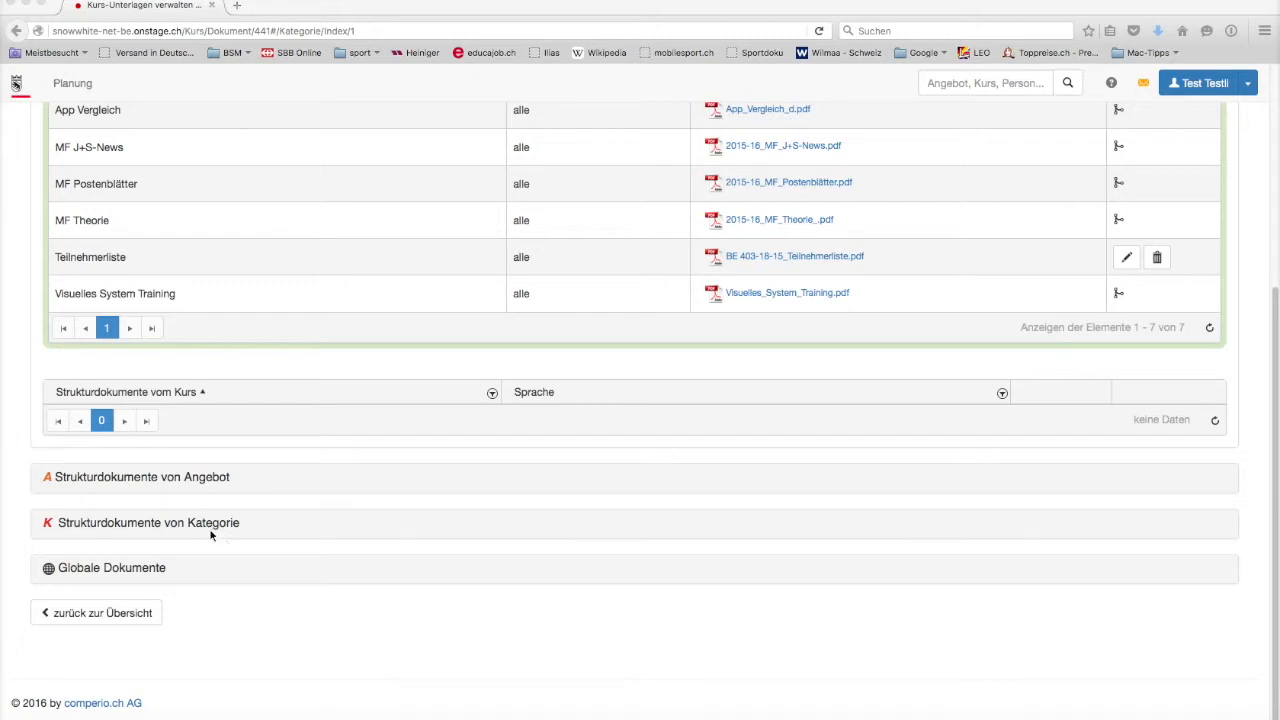
{"action": "left_click", "coordinate": [182, 481]}
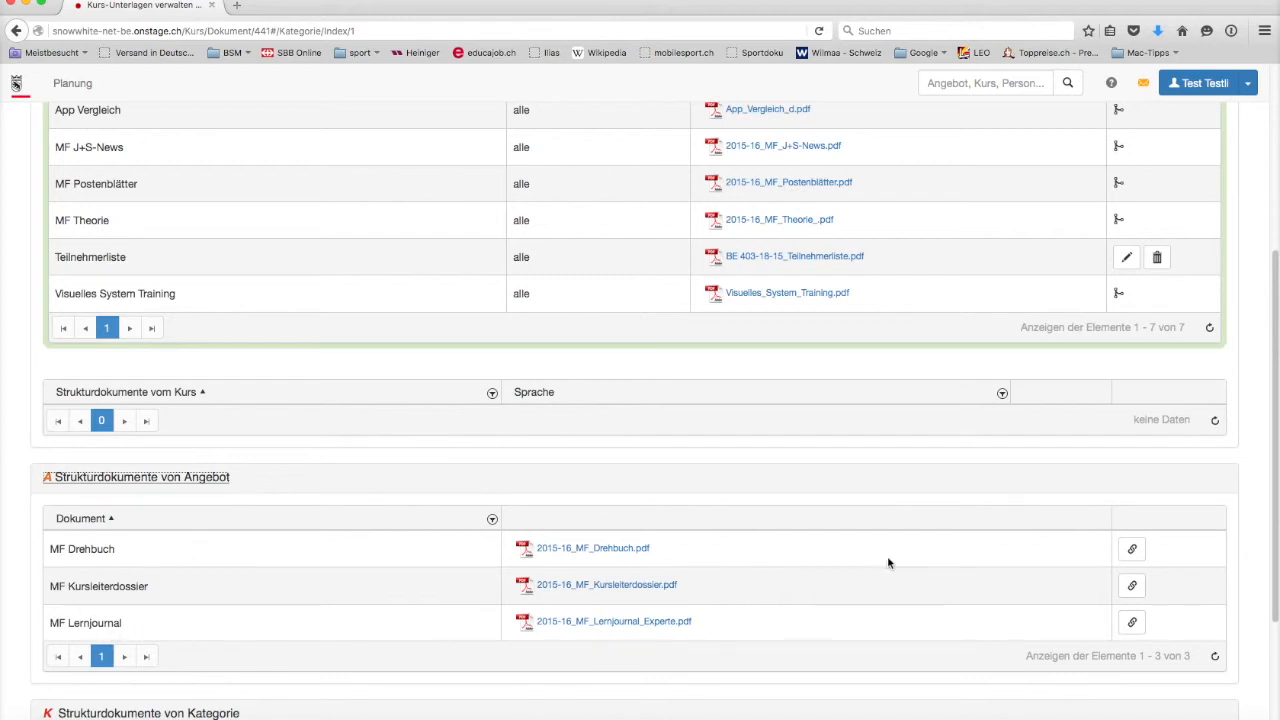
{"action": "left_click", "coordinate": [1129, 552]}
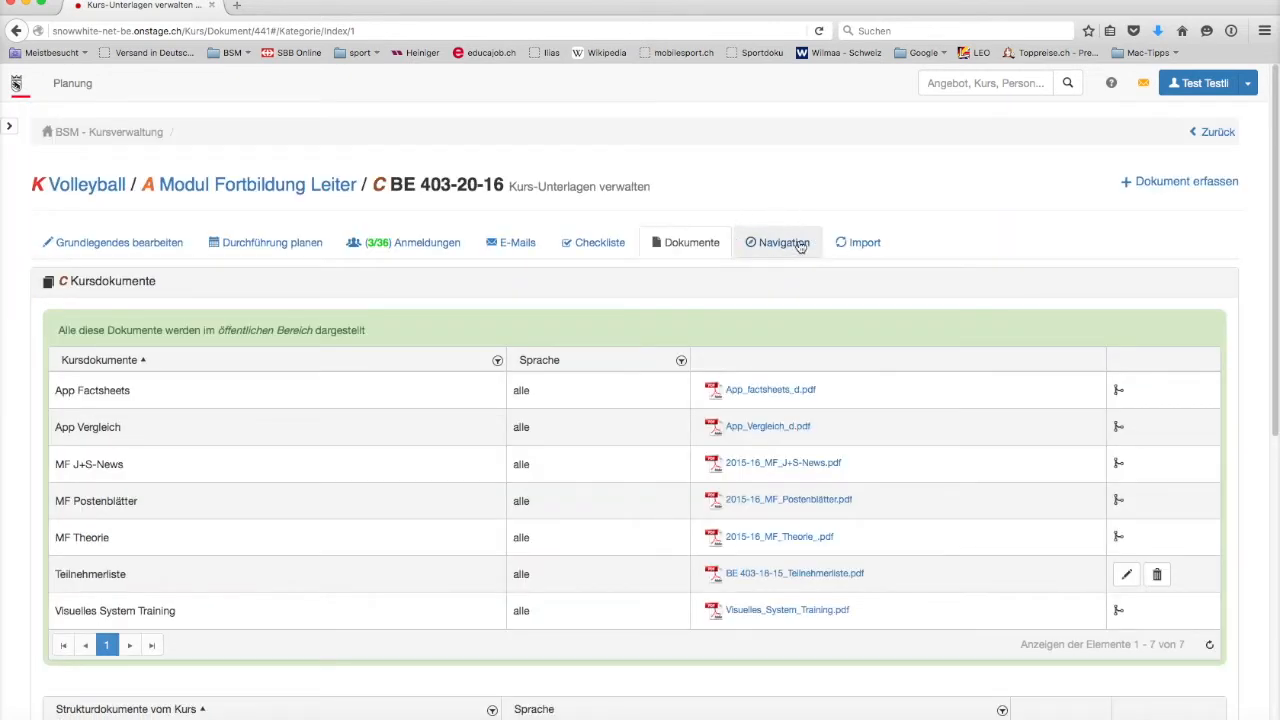
Show the course's Navigation page with its public links and highlight the Öffentliche Kursansicht heading.
{"action": "left_click", "coordinate": [800, 246]}
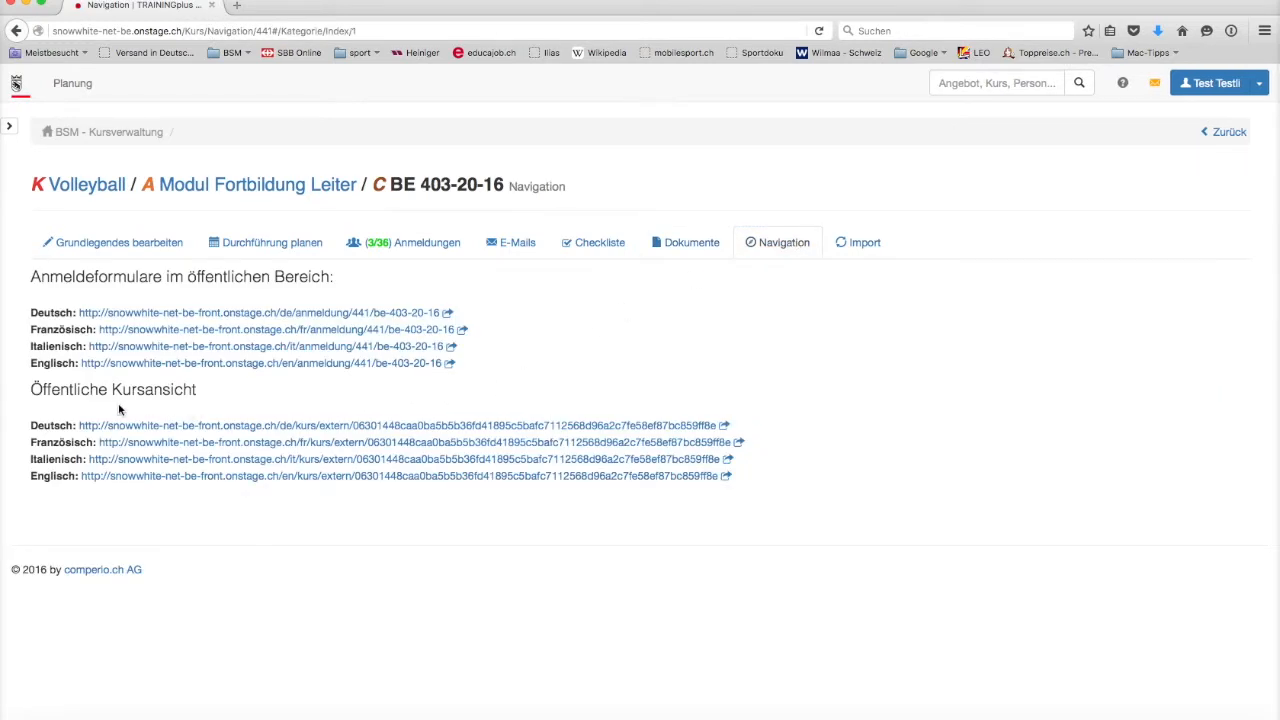
{"action": "left_click_drag", "start_coordinate": [32, 386], "coordinate": [198, 396]}
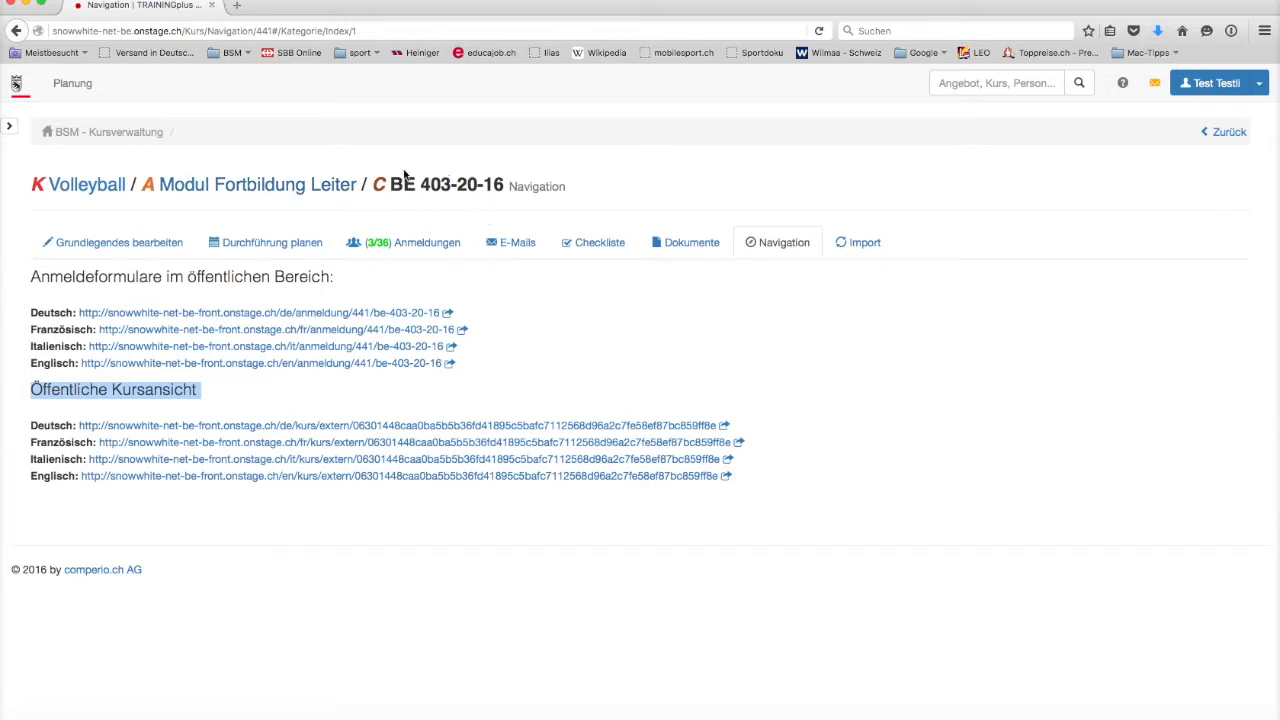
Open the parent offer Modul Fortbildung Leiter and read its full Hinweise text.
{"action": "left_click", "coordinate": [238, 186]}
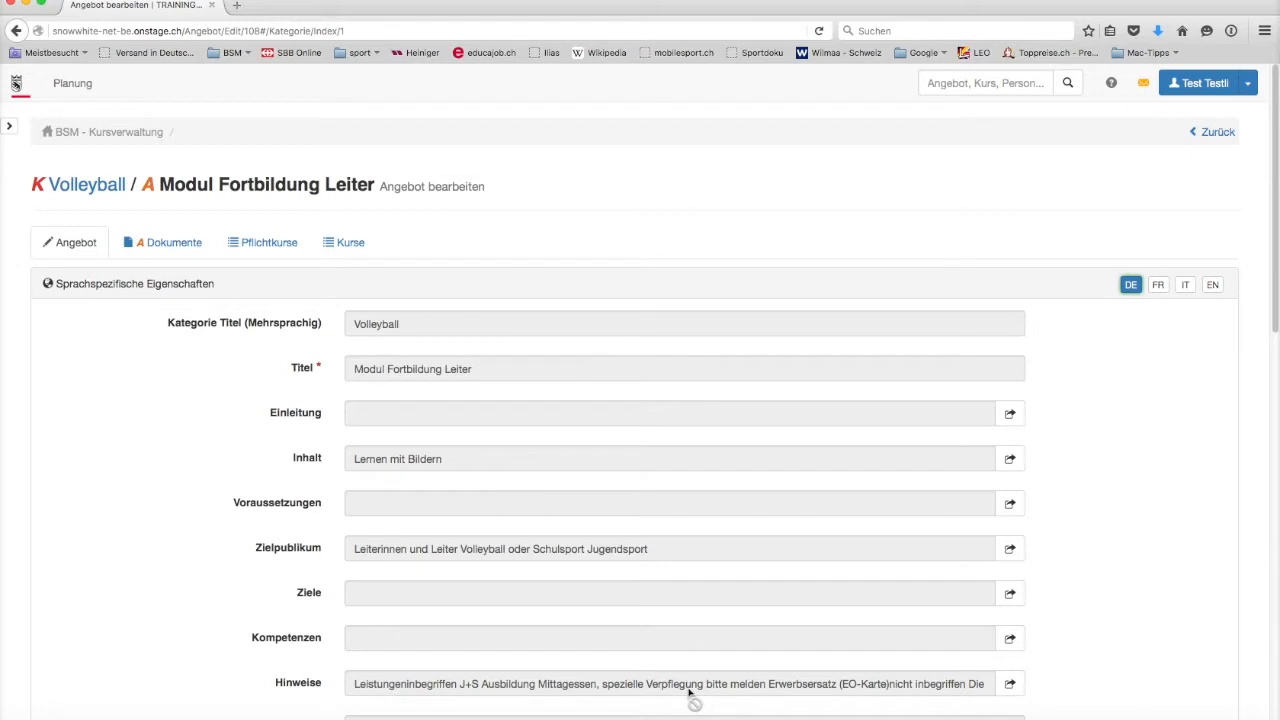
{"action": "scroll", "coordinate": [680, 680], "scroll_direction": "down", "scroll_amount": 3}
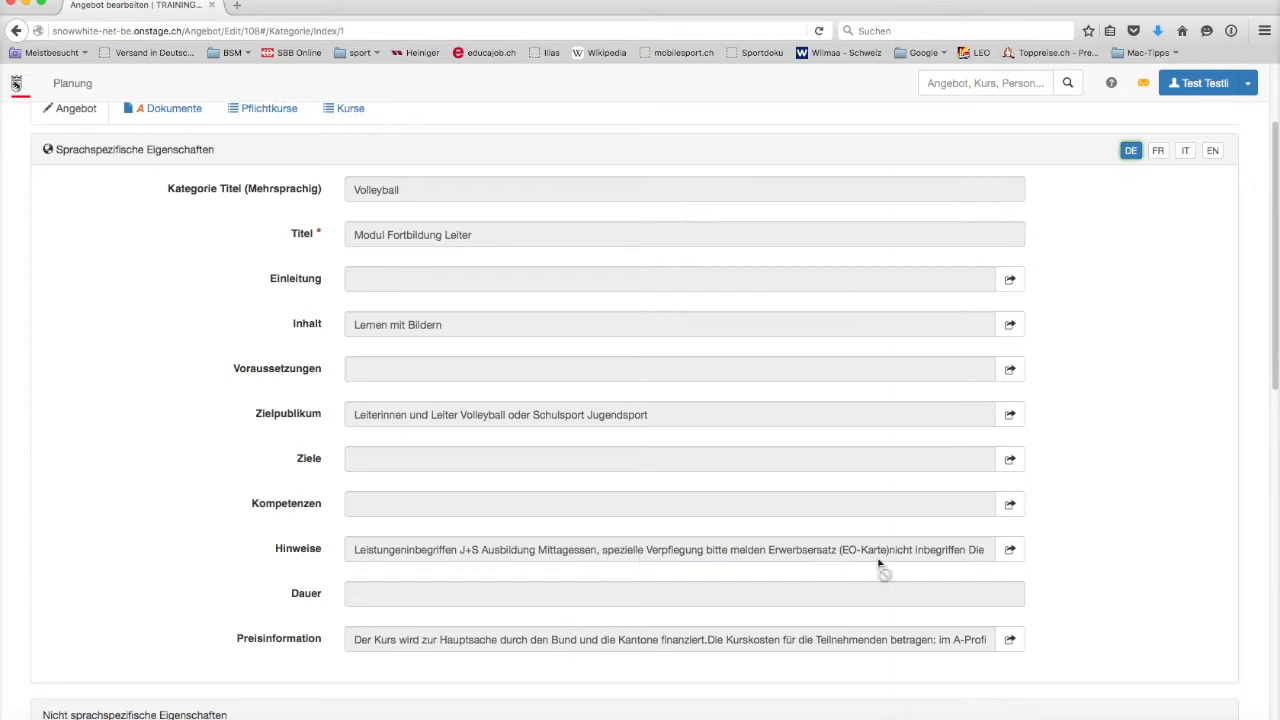
{"action": "left_click", "coordinate": [1010, 551]}
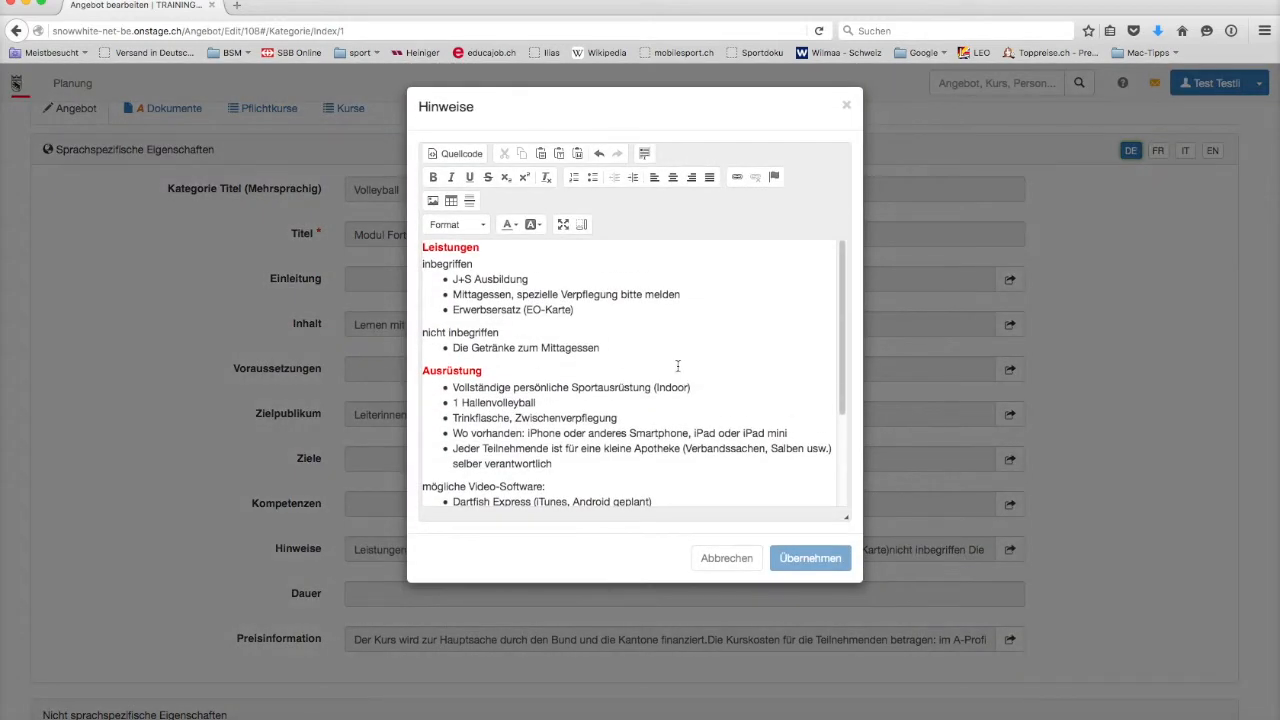
{"action": "scroll", "coordinate": [678, 366], "scroll_direction": "down", "scroll_amount": 5}
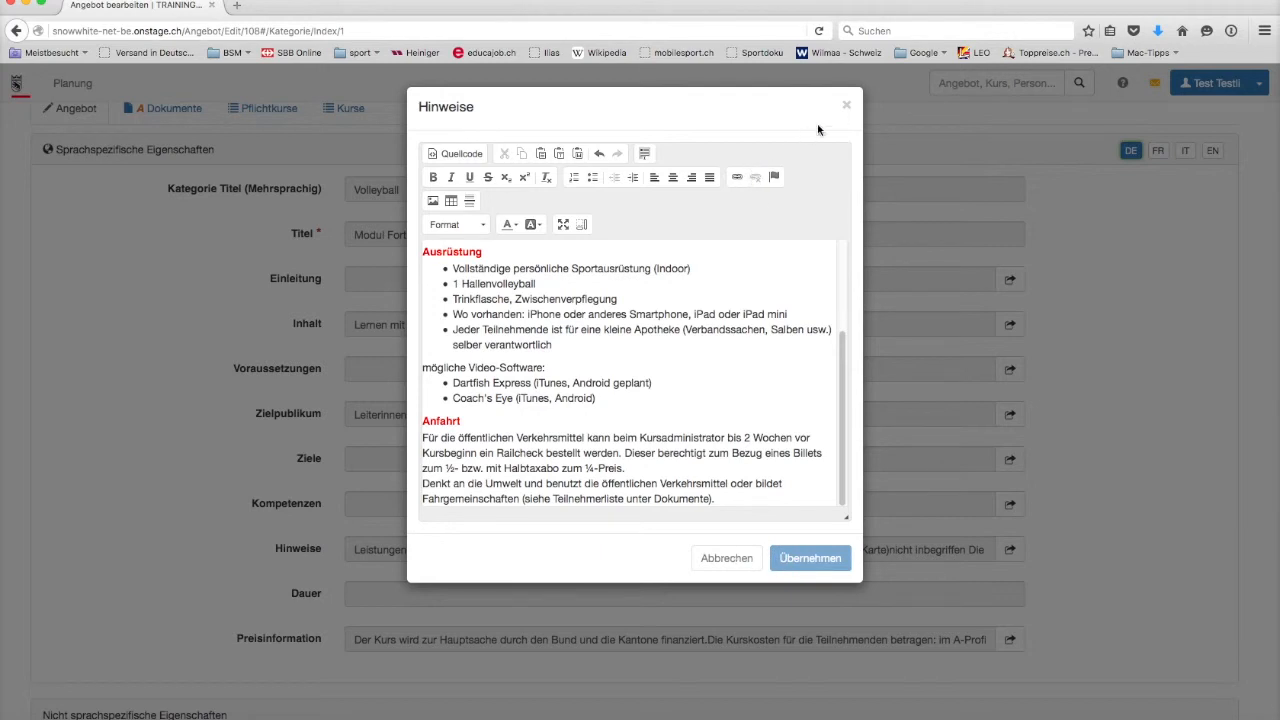
Close the Hinweise text and review the offer's language-specific and general properties.
{"action": "left_click", "coordinate": [847, 106]}
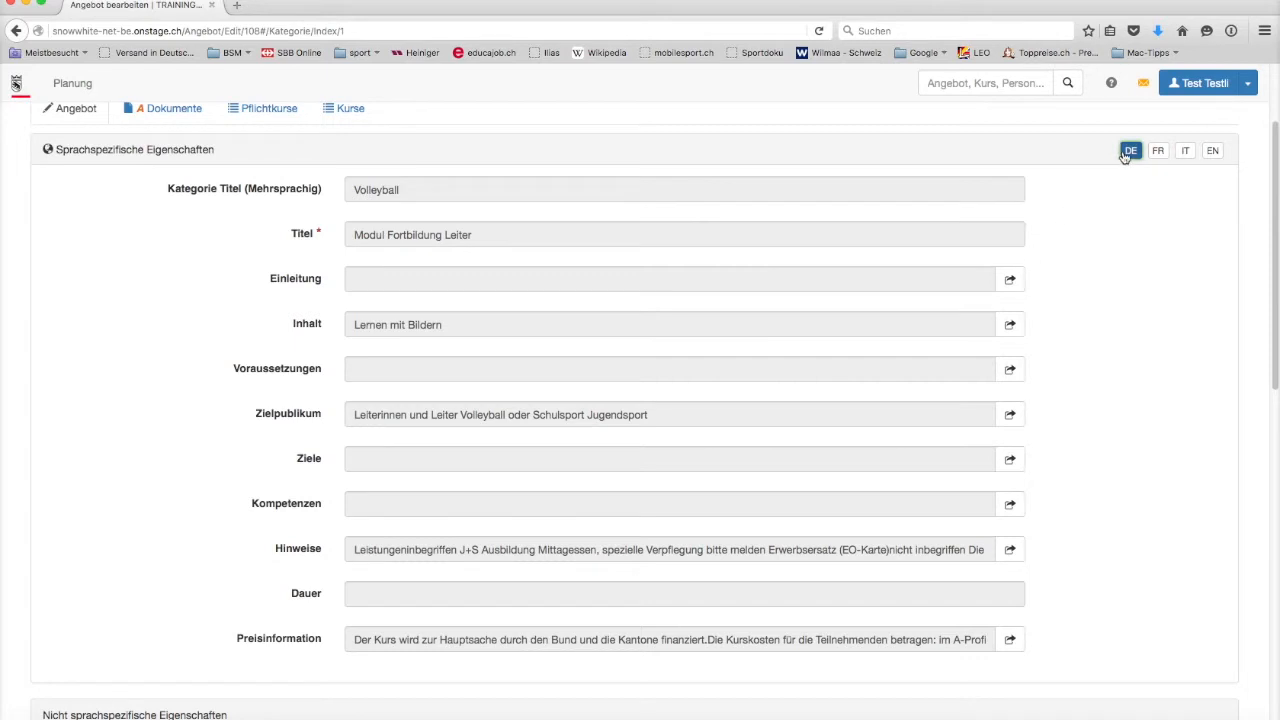
{"action": "scroll", "coordinate": [1077, 217], "scroll_direction": "down", "scroll_amount": 3}
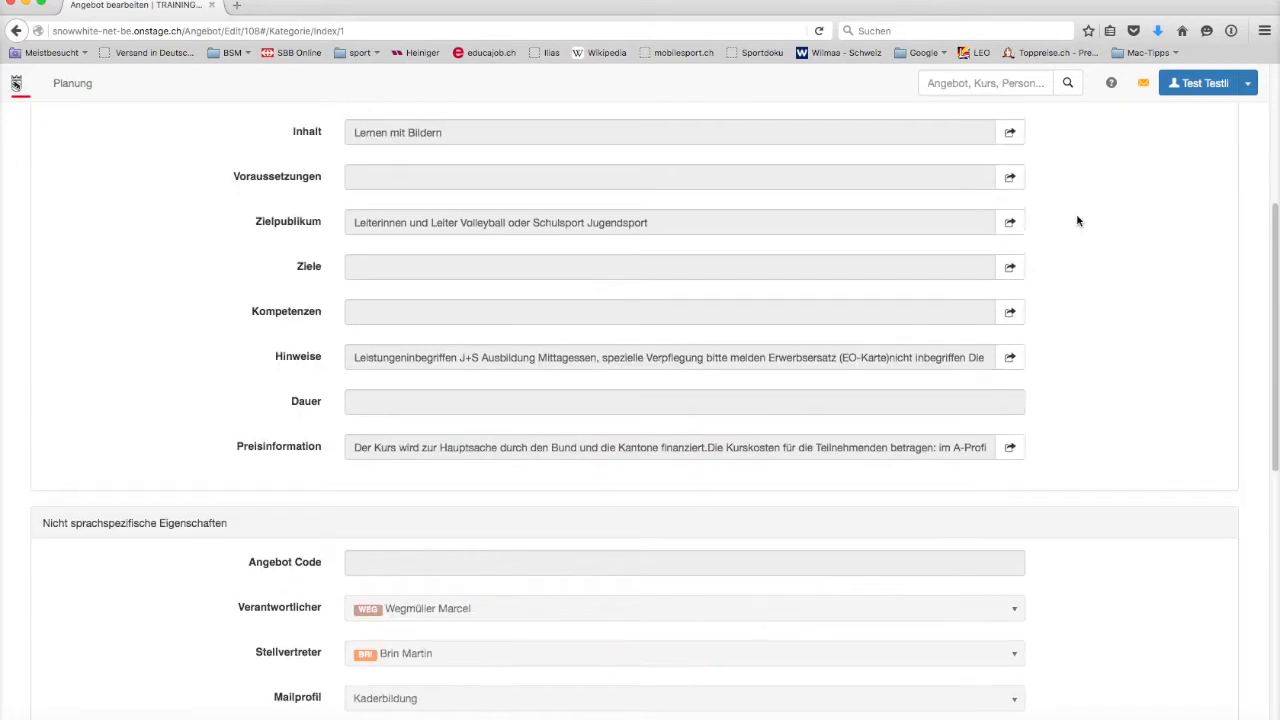
{"action": "scroll", "coordinate": [1077, 217], "scroll_direction": "up", "scroll_amount": 5}
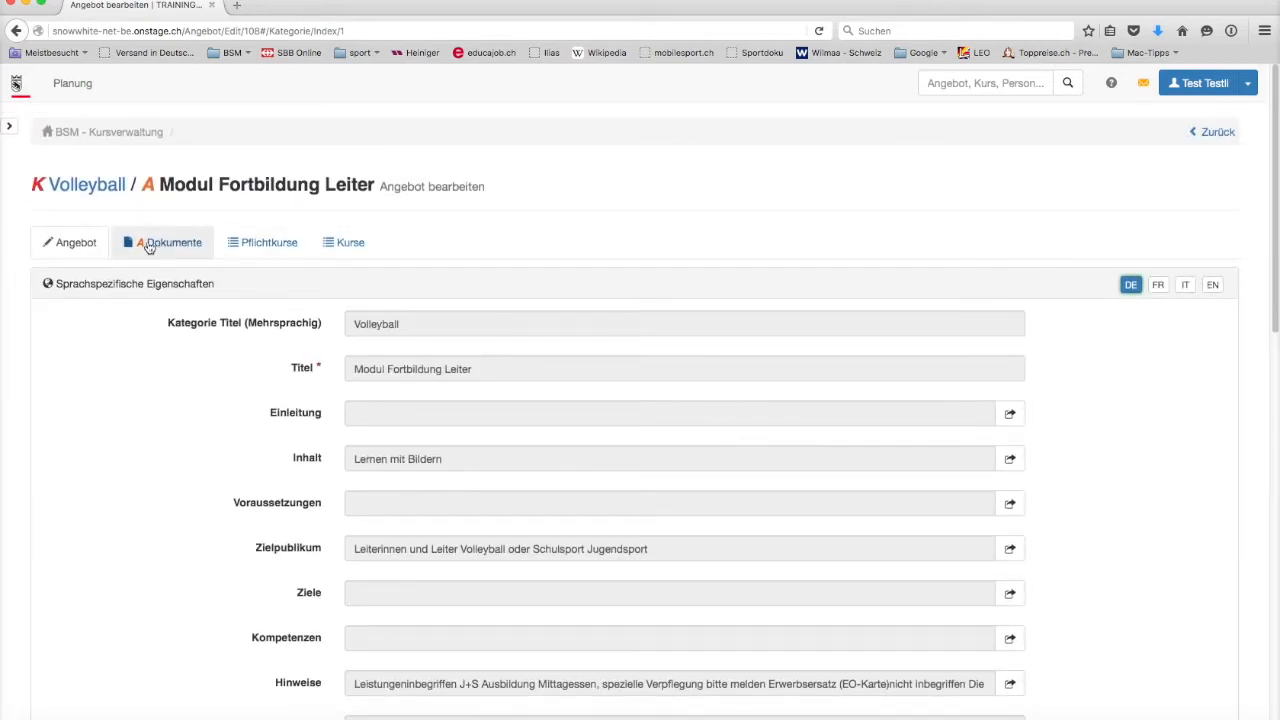
Show the offer's Angebotsdokumente, view the empty Dokument erfassen form and return to the document list without saving.
{"action": "left_click", "coordinate": [153, 249]}
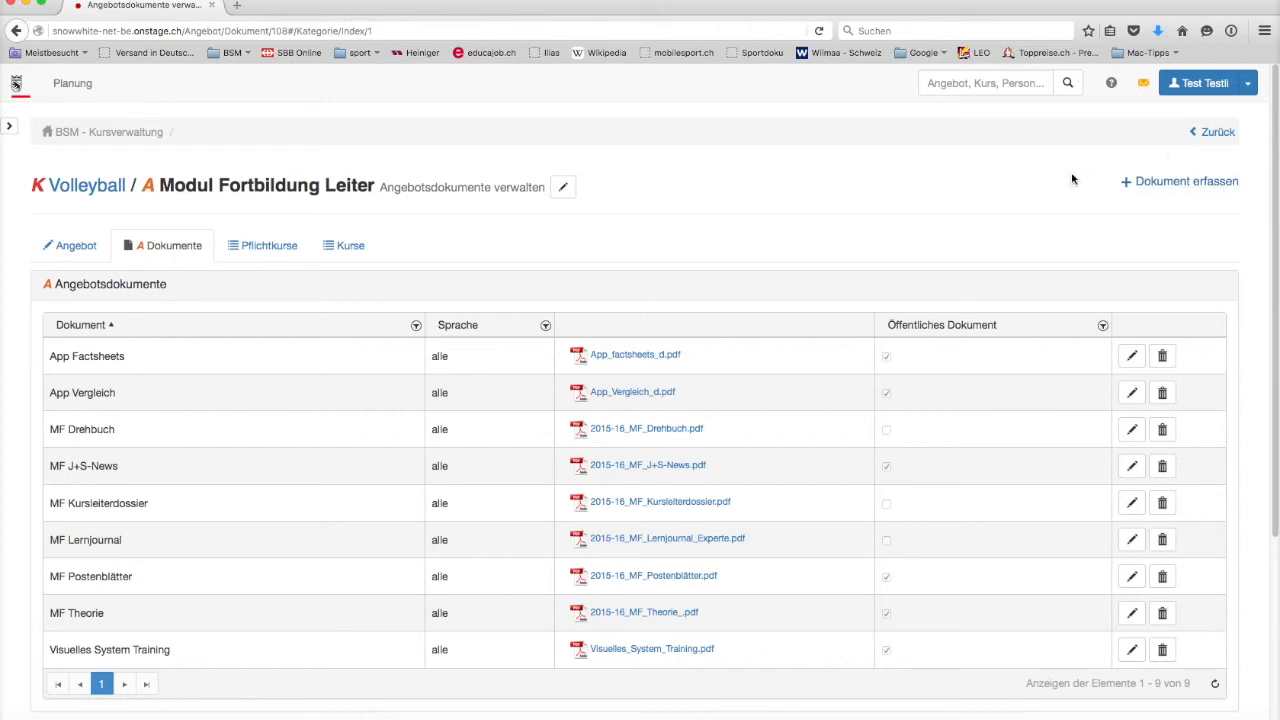
{"action": "left_click", "coordinate": [1160, 183]}
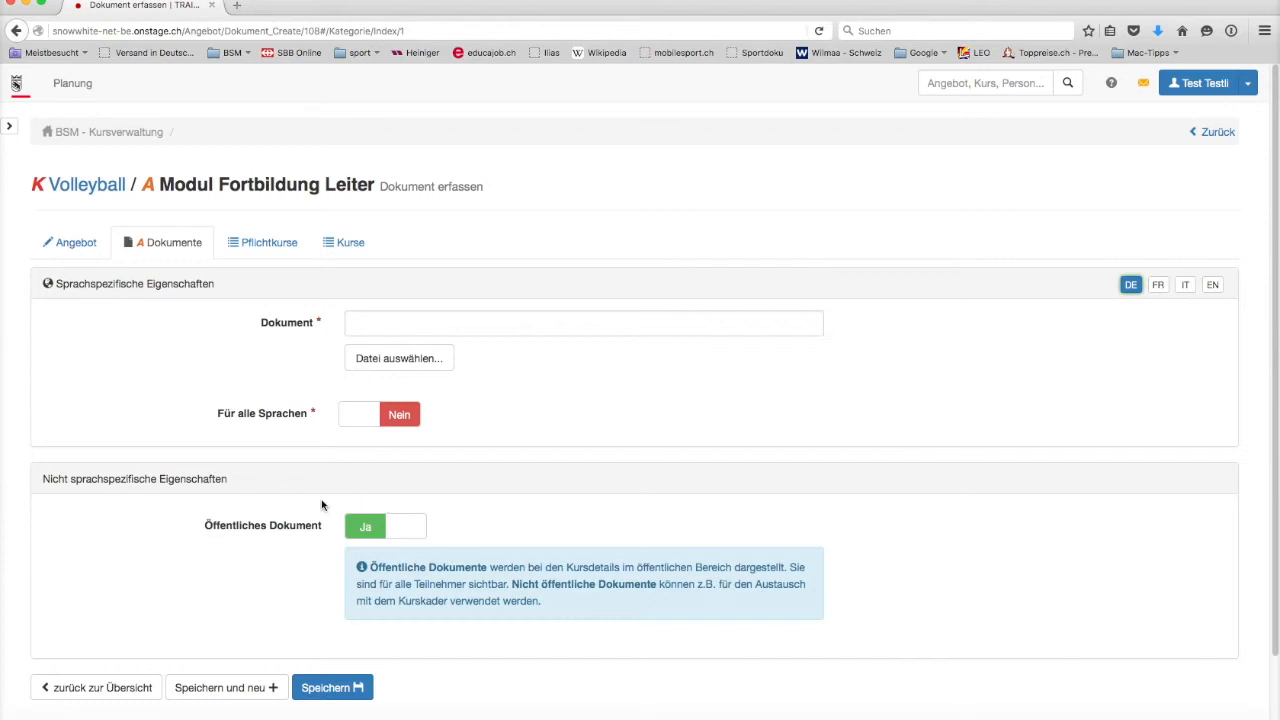
{"action": "left_click", "coordinate": [101, 688]}
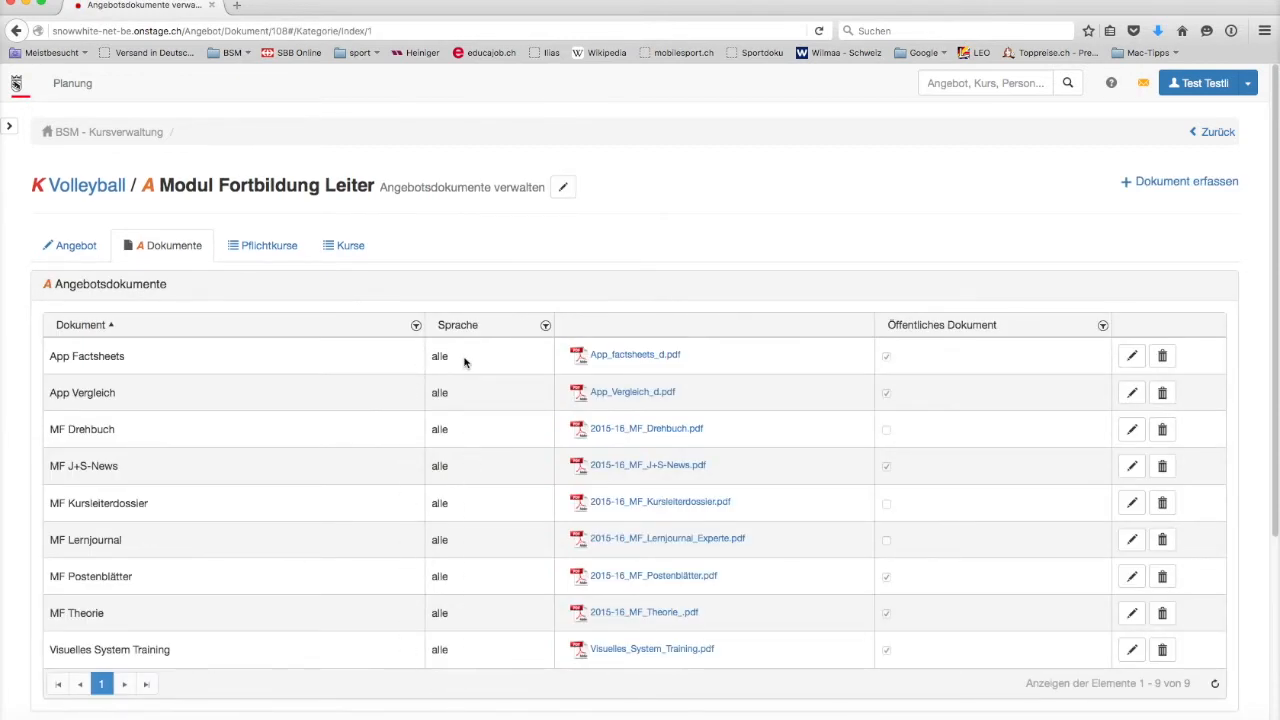
{"action": "left_click", "coordinate": [886, 356]}
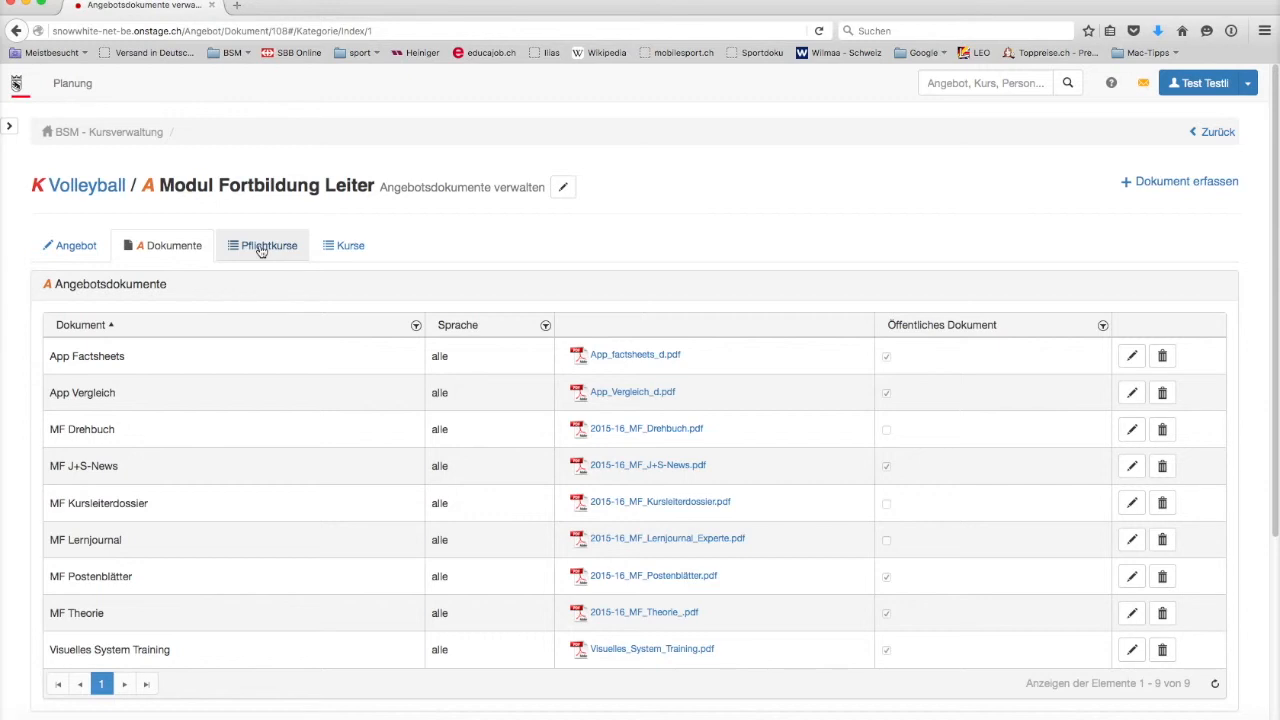
Show the offer's course overview and open course BE 403-20-16 for editing.
{"action": "left_click", "coordinate": [342, 246]}
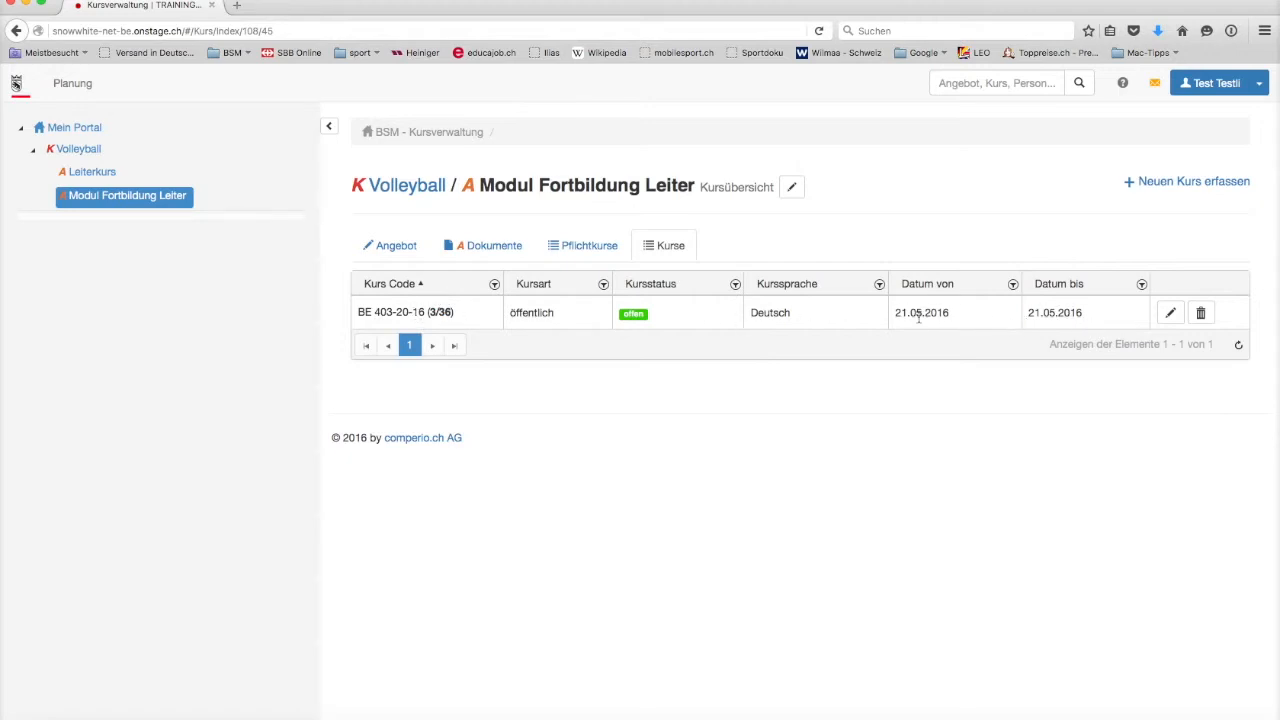
{"action": "left_click", "coordinate": [1167, 313]}
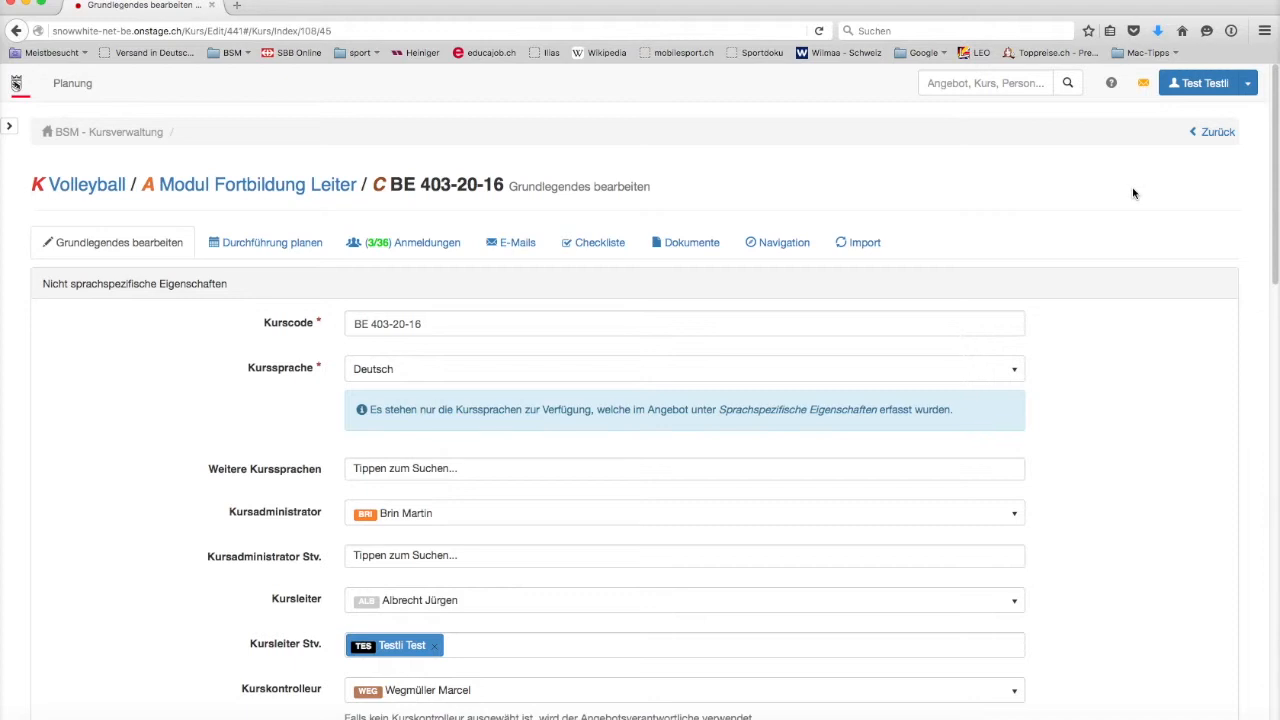
View the account options, then open the logged-in account's Personendaten and review the personal, extended and communication details.
{"action": "left_click", "coordinate": [1250, 85]}
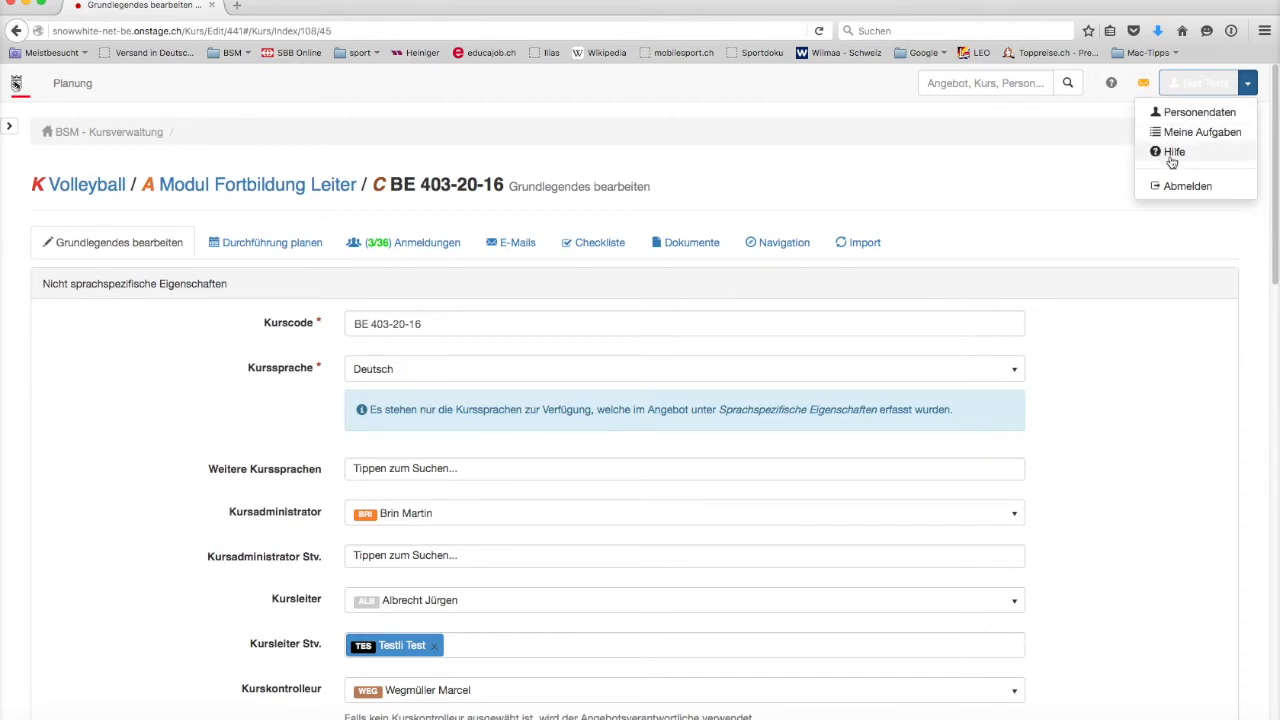
{"action": "left_click", "coordinate": [1088, 153]}
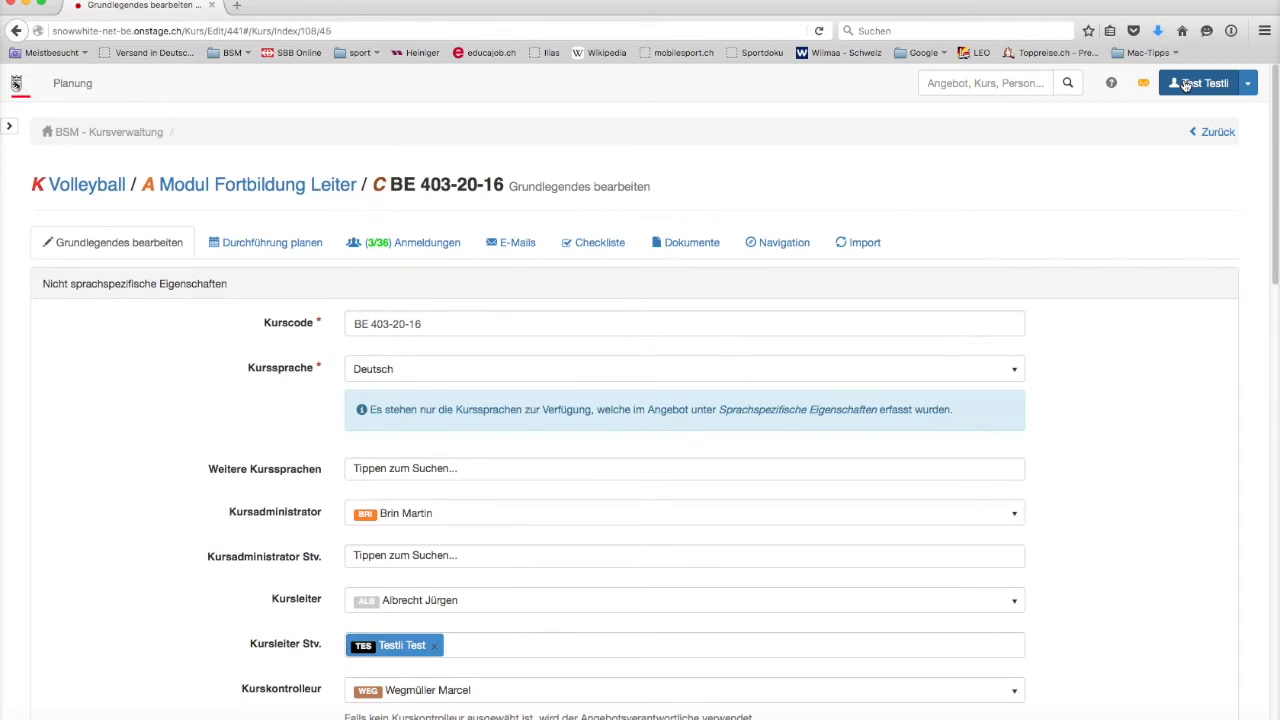
{"action": "left_click", "coordinate": [1185, 85]}
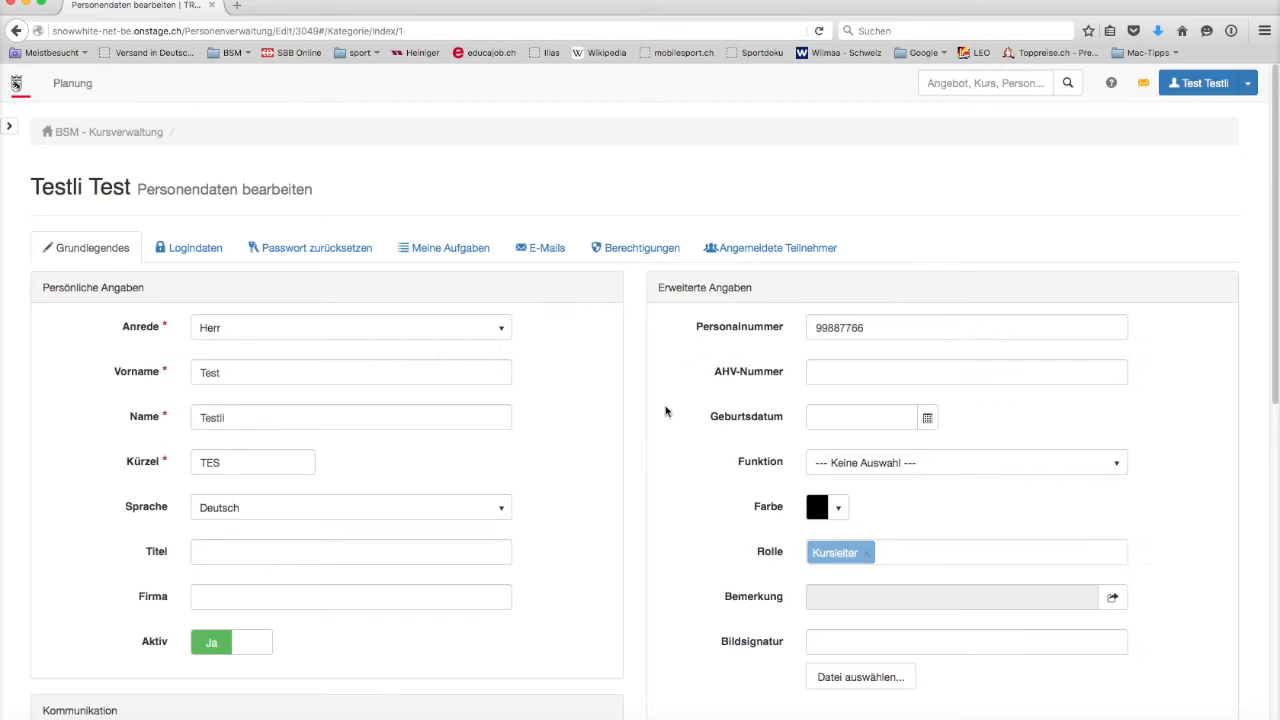
{"action": "scroll", "coordinate": [582, 613], "scroll_direction": "down", "scroll_amount": 5}
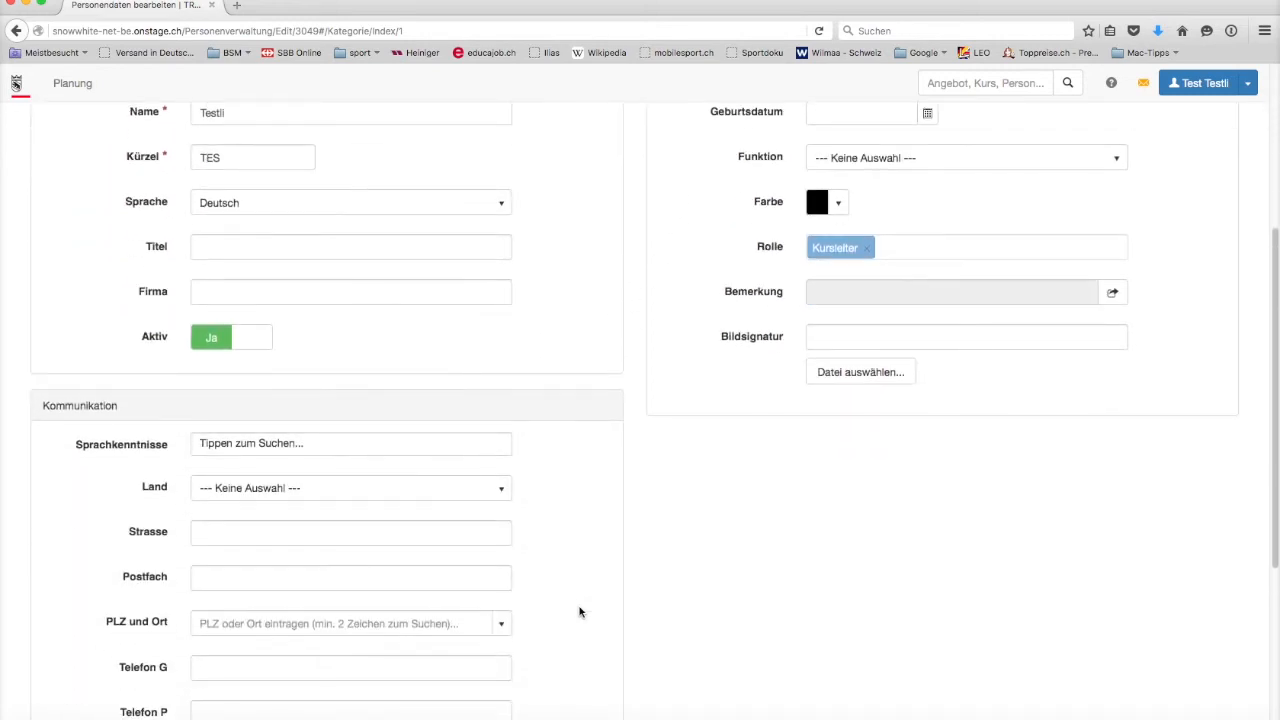
{"action": "scroll", "coordinate": [579, 612], "scroll_direction": "down", "scroll_amount": 3}
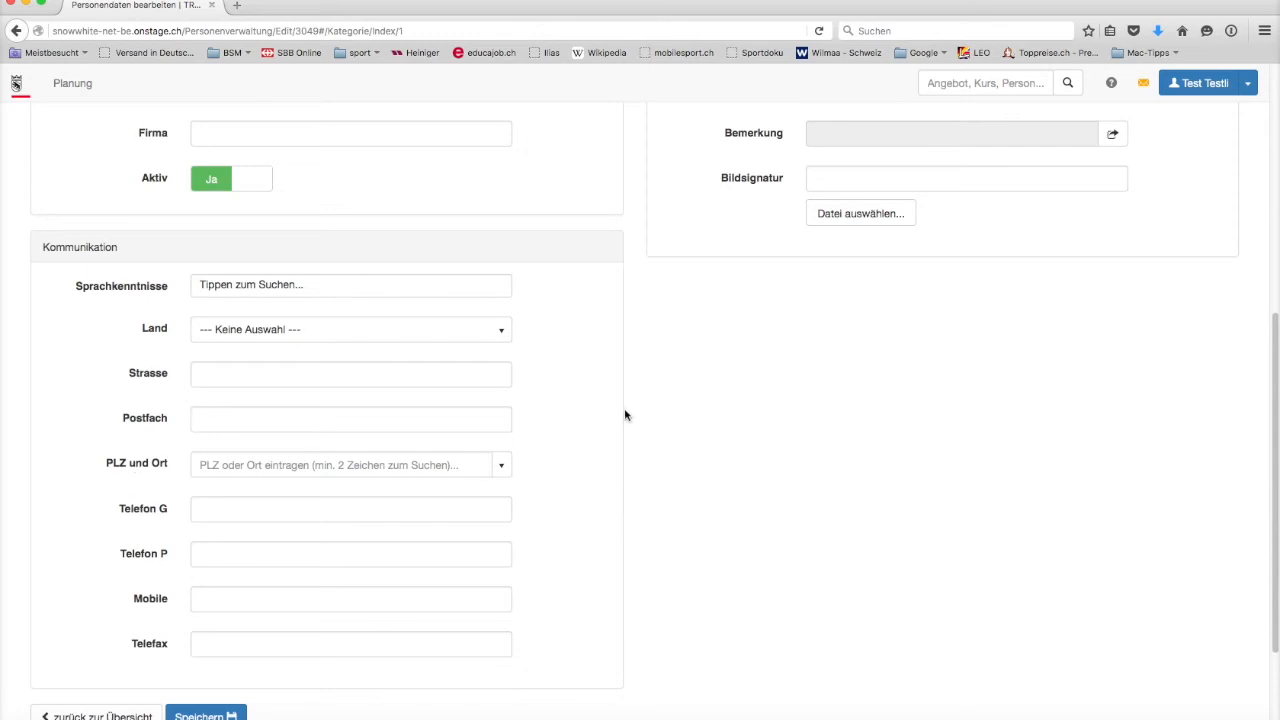
{"action": "scroll", "coordinate": [625, 415], "scroll_direction": "up", "scroll_amount": 8}
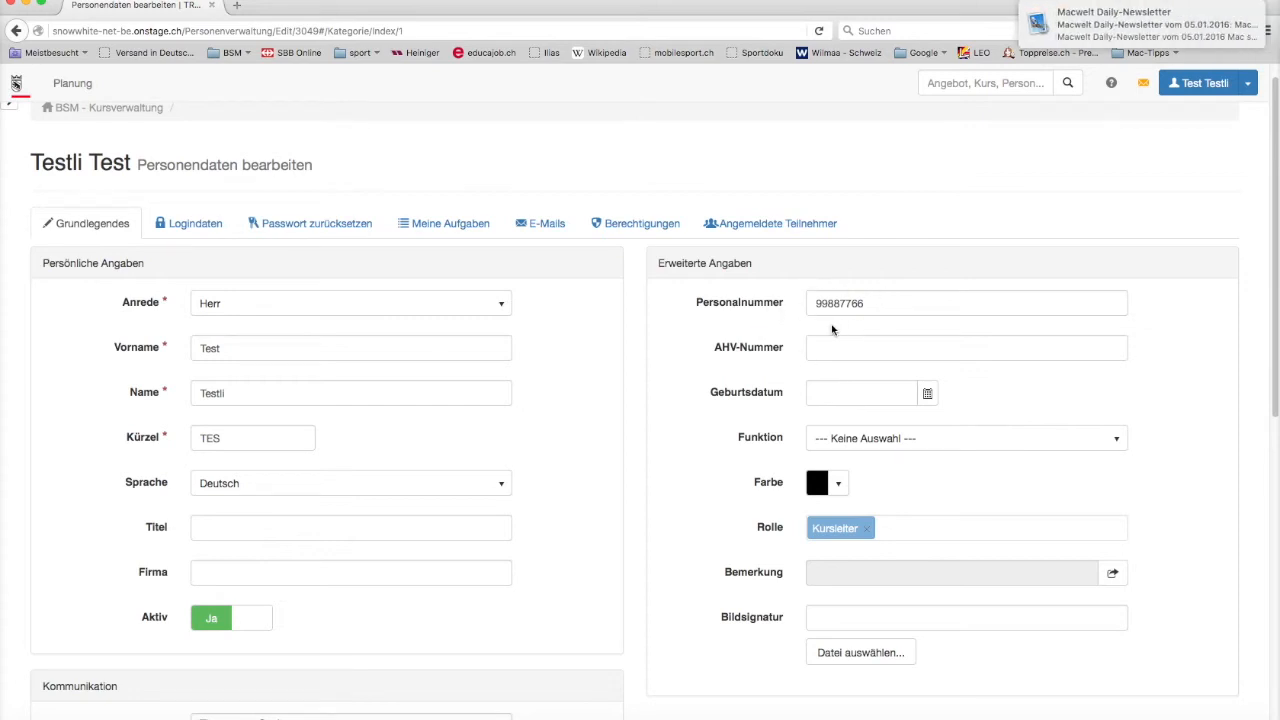
{"action": "scroll", "coordinate": [757, 343], "scroll_direction": "up", "scroll_amount": 1}
View the account's Logindaten and Passwort zurücksetzen pages and highlight the guideline on password changes.
{"action": "left_click", "coordinate": [183, 253]}
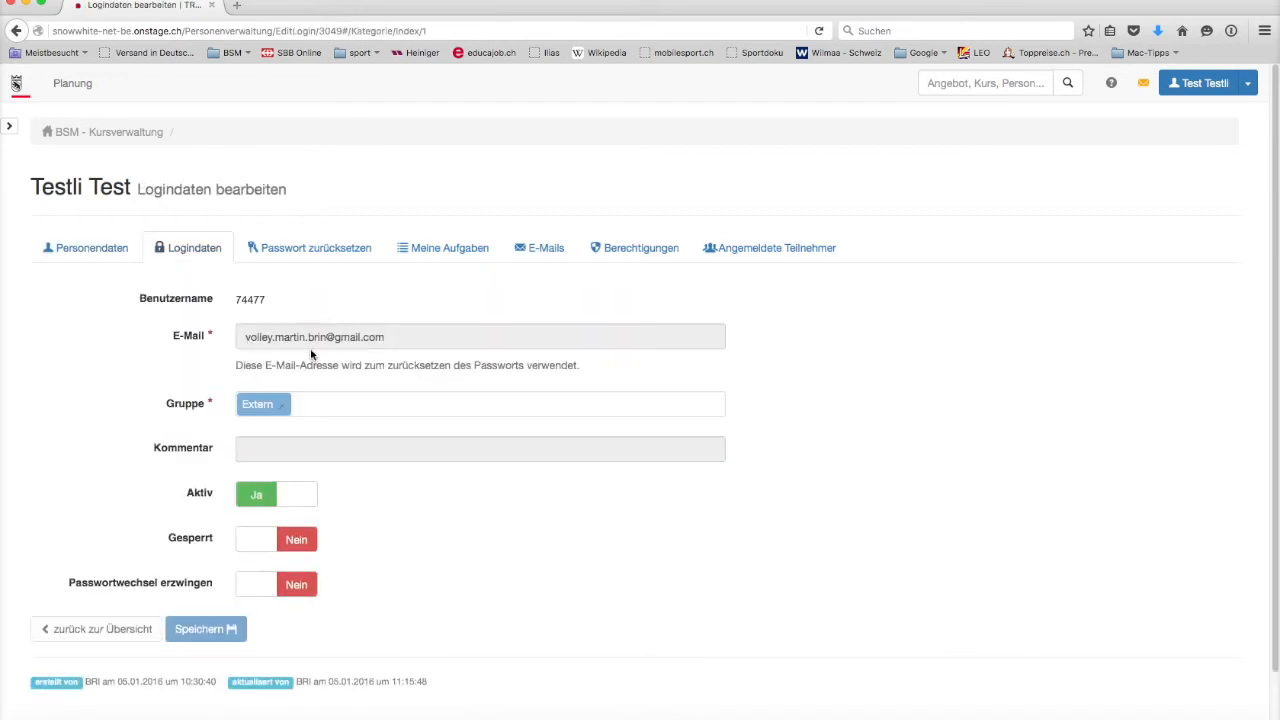
{"action": "left_click", "coordinate": [247, 337]}
{"action": "left_click", "coordinate": [302, 256]}
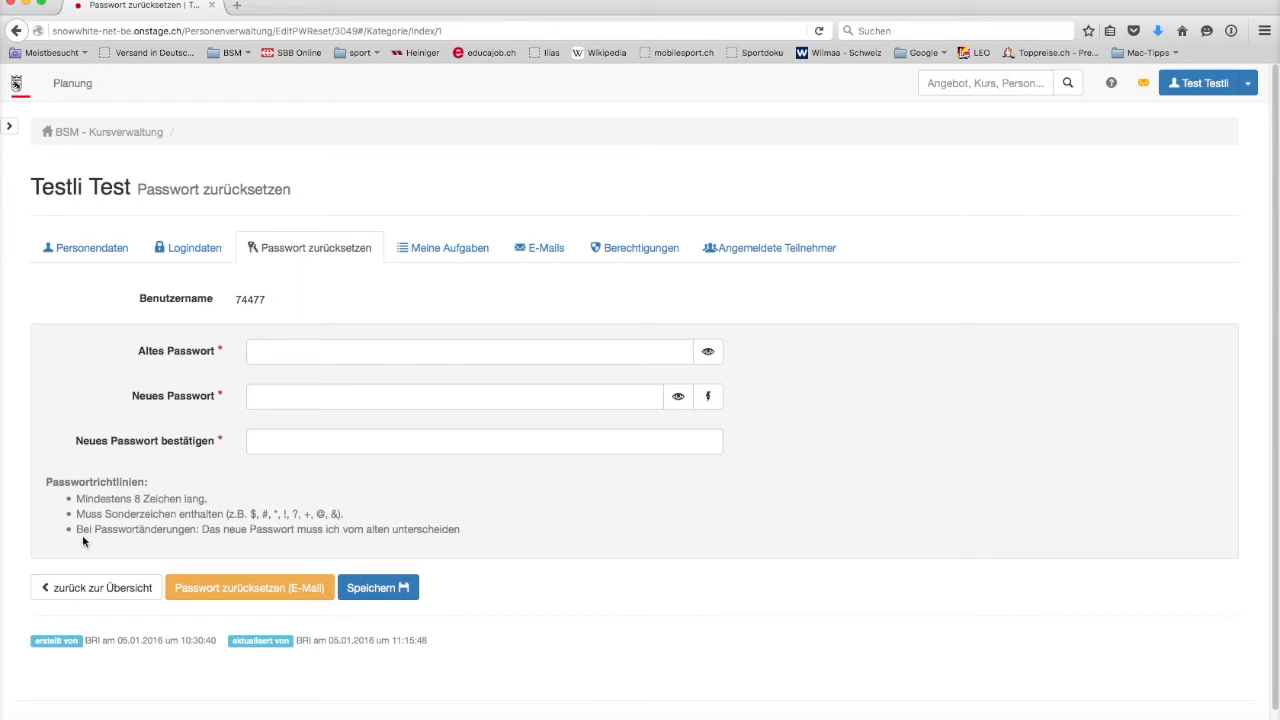
{"action": "left_click_drag", "start_coordinate": [75, 531], "coordinate": [460, 527]}
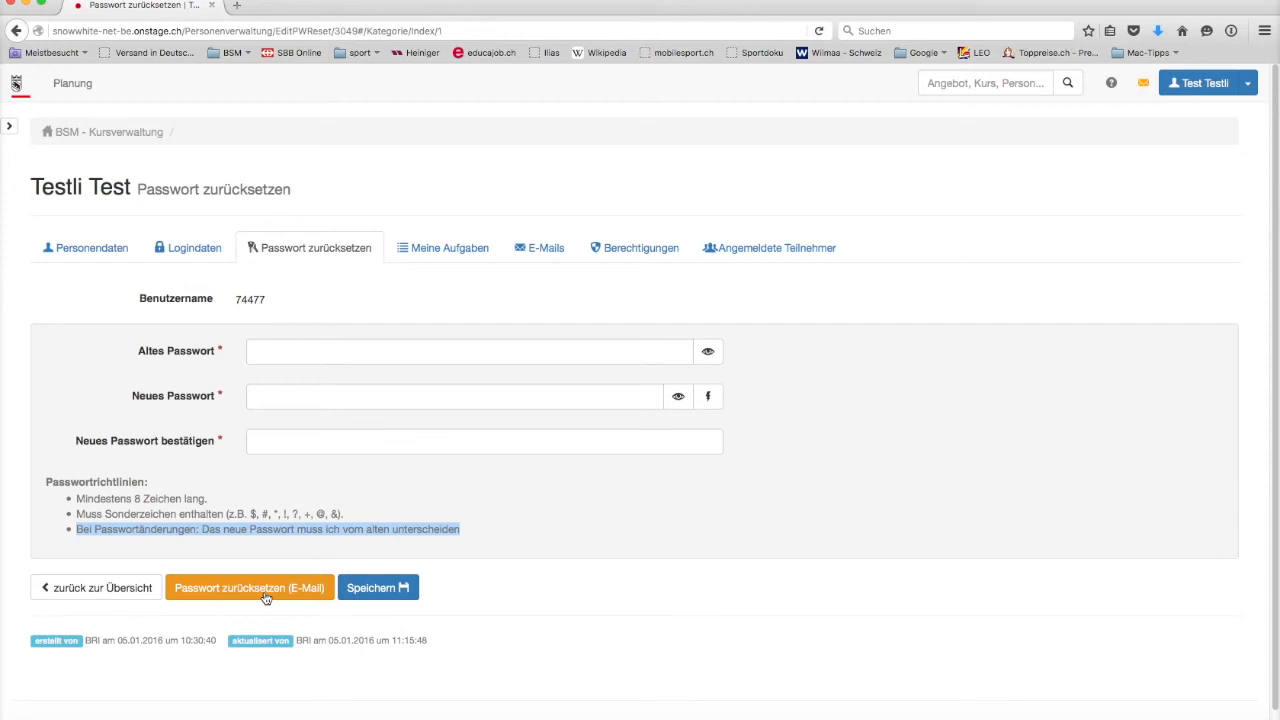
Mark the task Kursprogramm schicken of course BE 328-39-16 as done in Meine Aufgaben.
{"action": "left_click", "coordinate": [438, 250]}
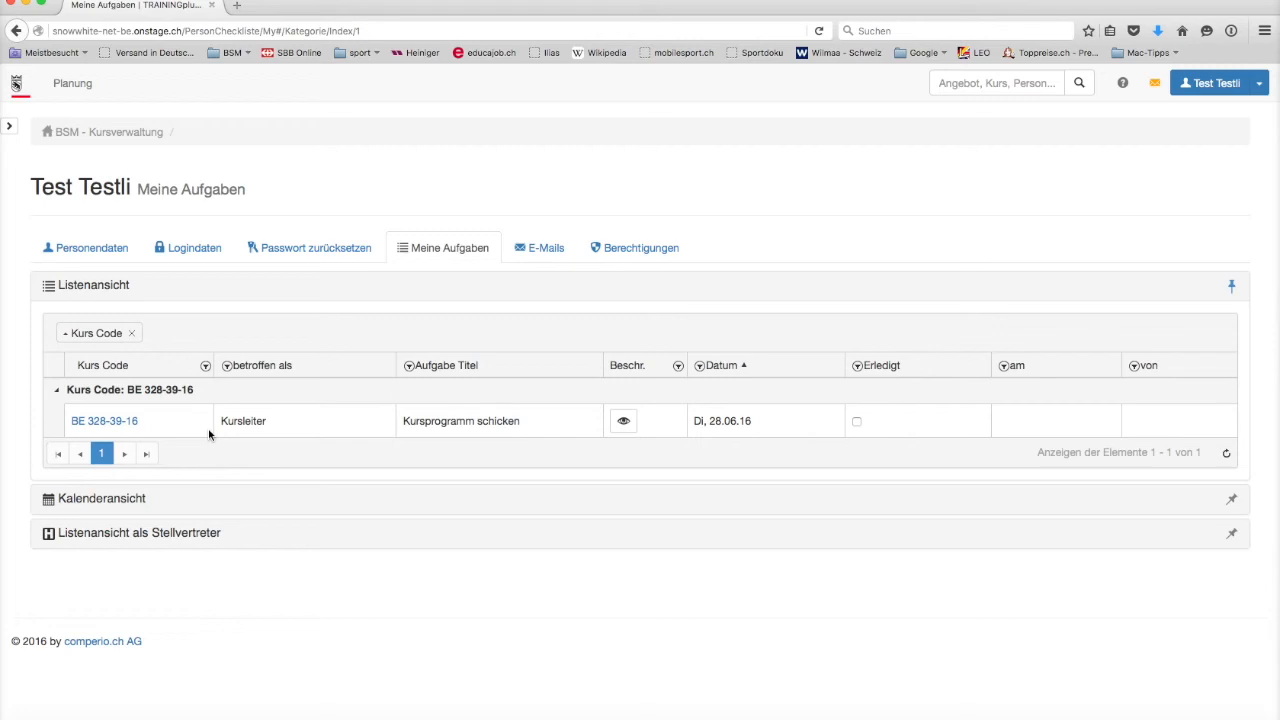
{"action": "left_click", "coordinate": [856, 422]}
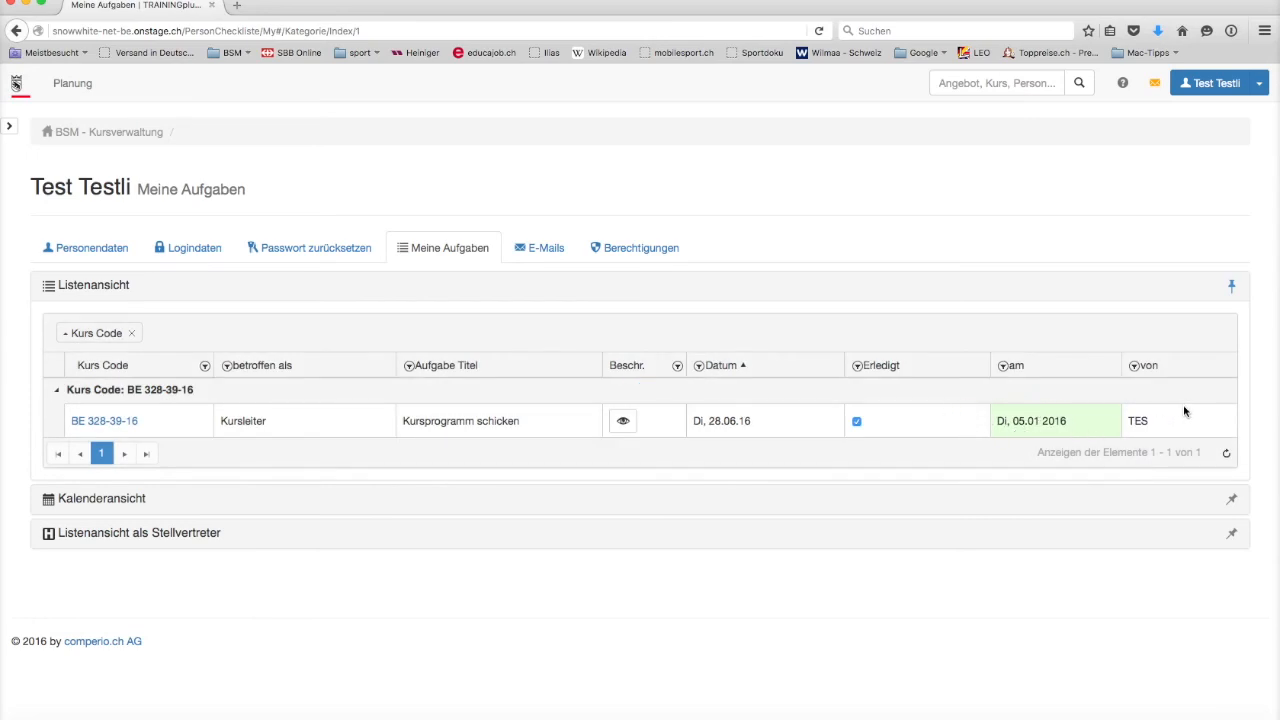
Show the account's received e-mails and log out of the course administration.
{"action": "left_click", "coordinate": [536, 250]}
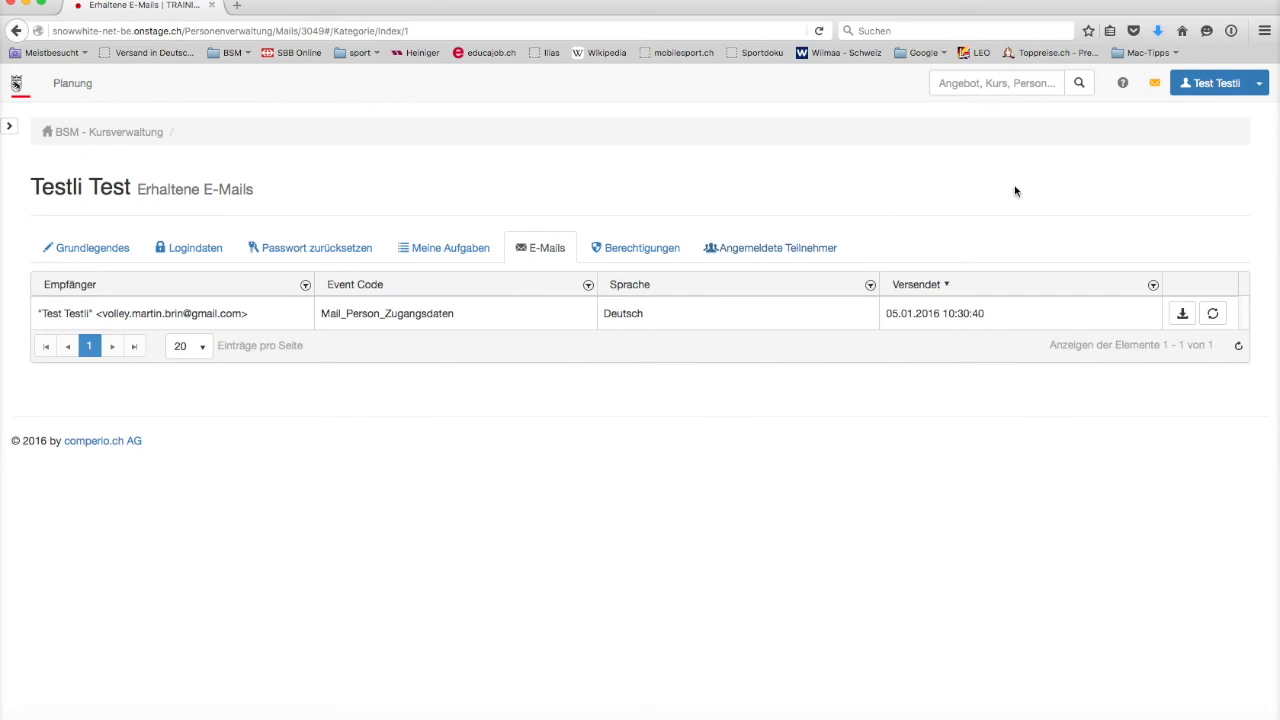
{"action": "left_click", "coordinate": [1259, 86]}
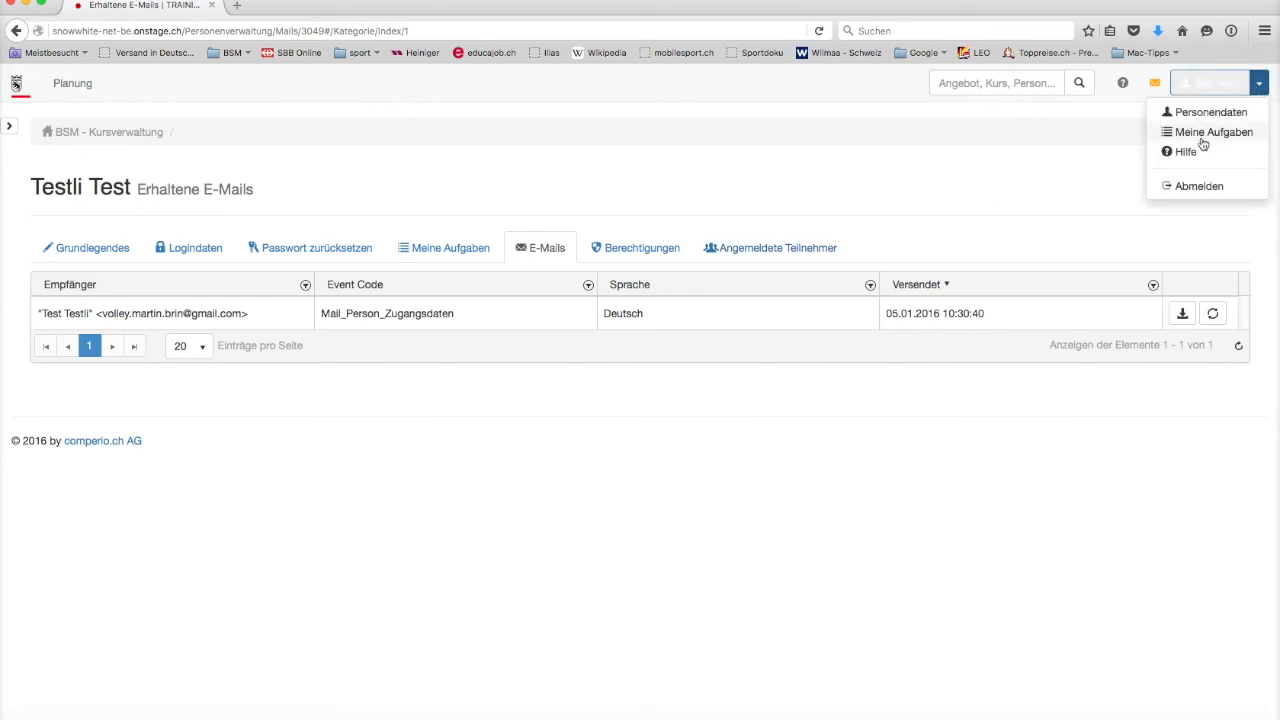
{"action": "left_click", "coordinate": [1193, 190]}
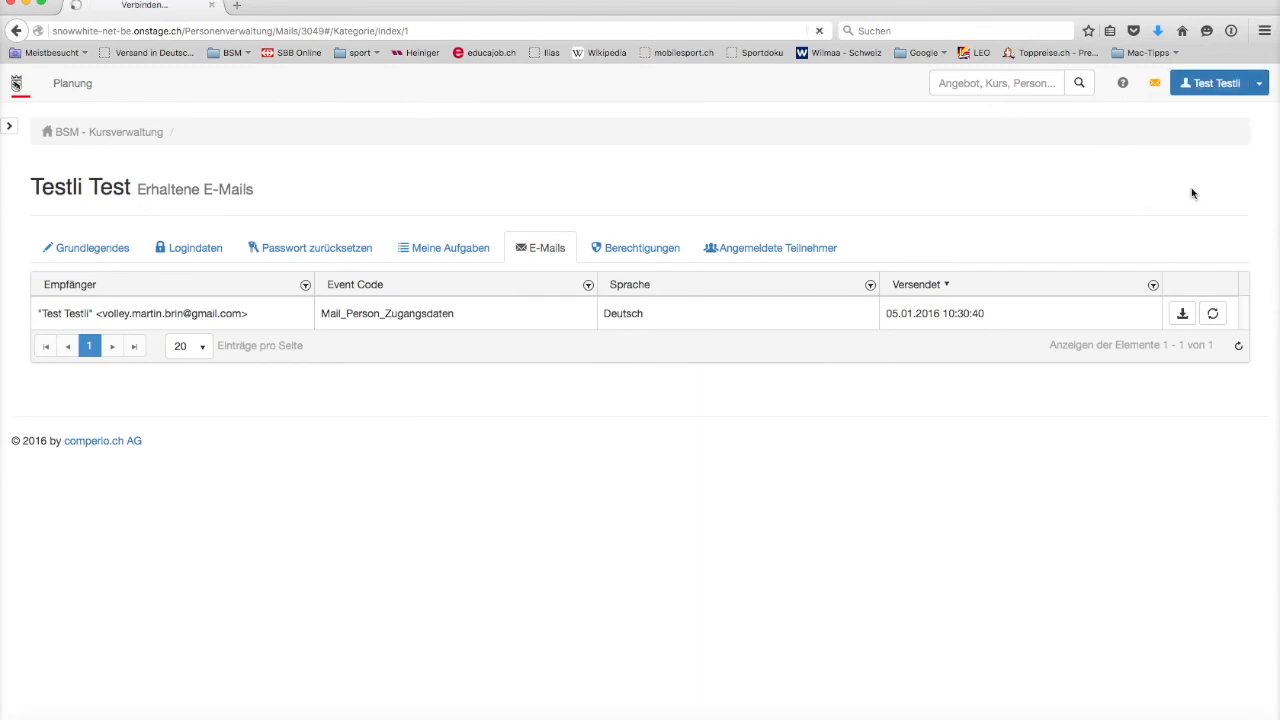